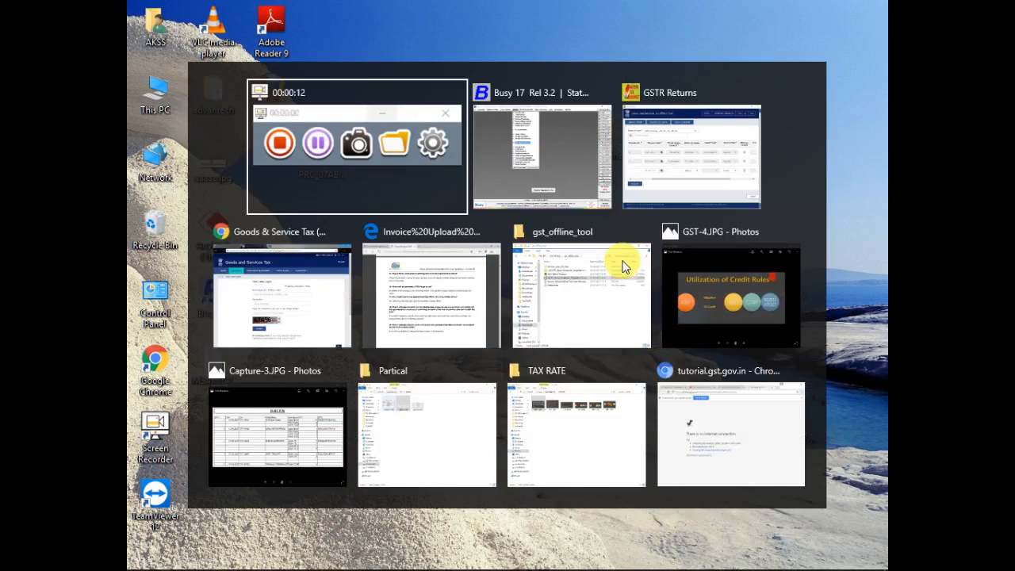
key(alt+Tab)
key(alt+Tab)
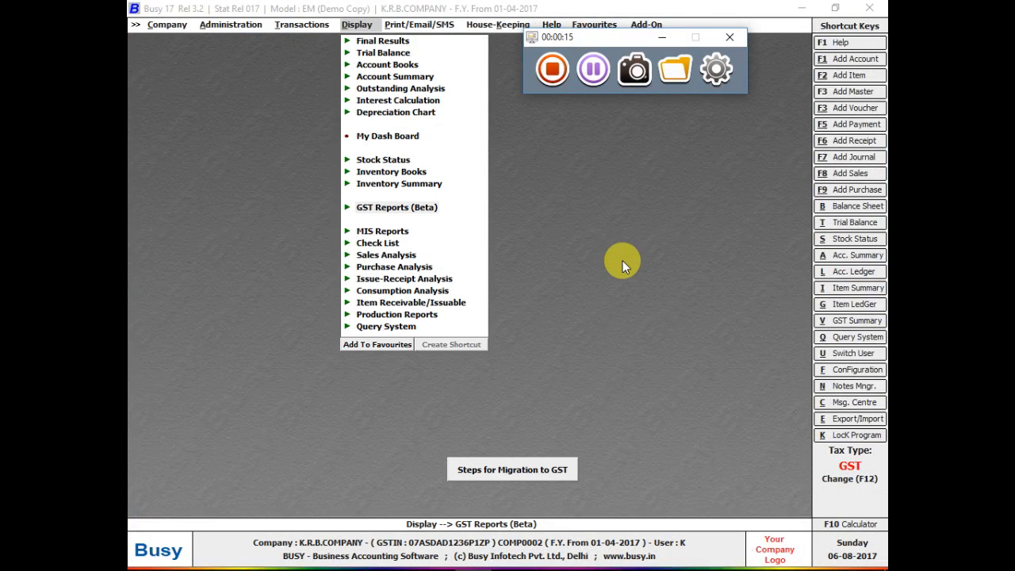
Open the GSTR-1 report in Busy 17 and accept starting date 01-04-2017.
click(661, 37)
key(Left)
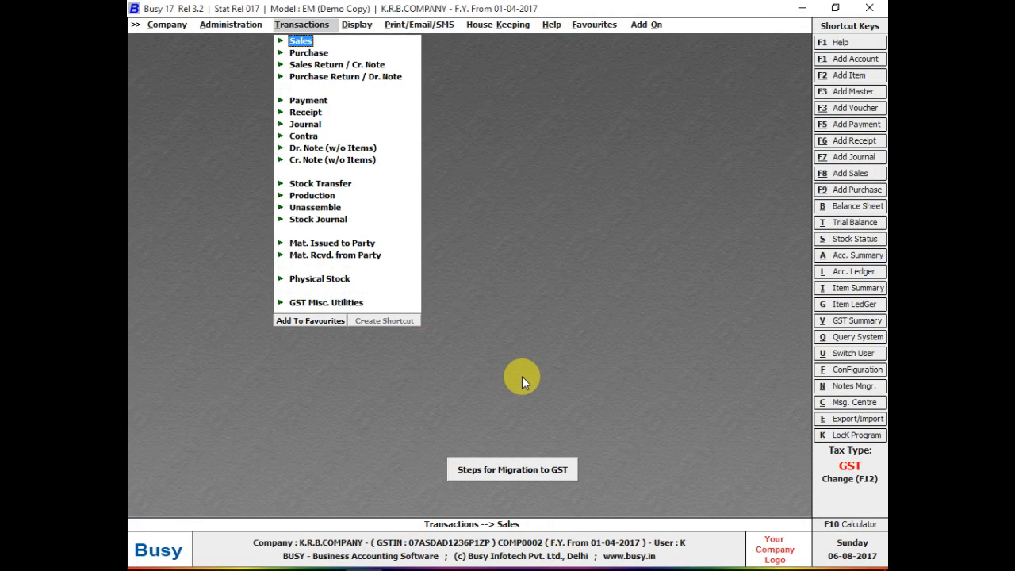
key(Right)
key(Right)
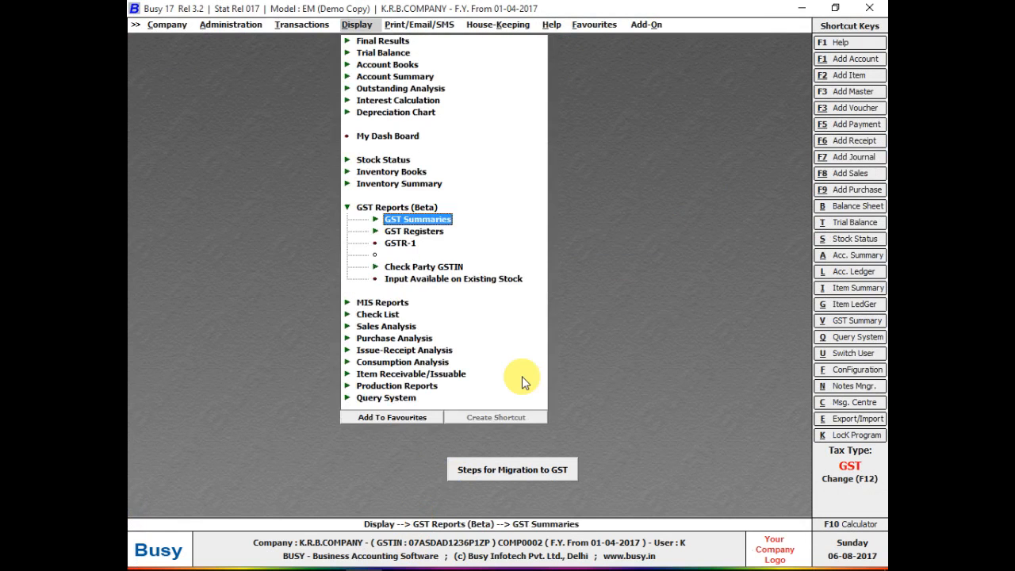
key(Down)
key(Down)
key(Return)
key(Return)
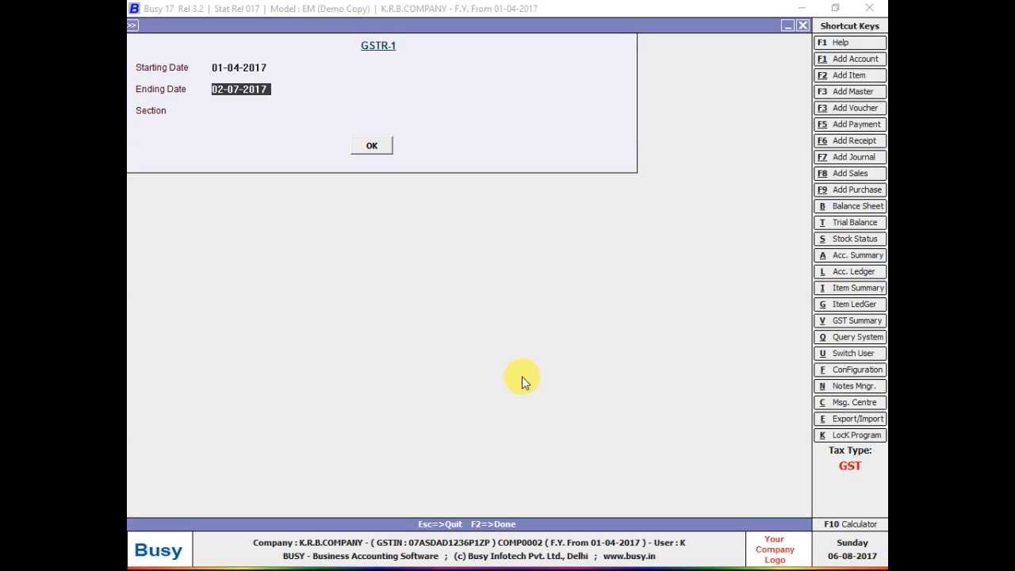
key(Return)
Browse the GSTR-1 section list to 7A(1) B2CS, then close the report setup.
key(Down)
key(Down)
key(Down)
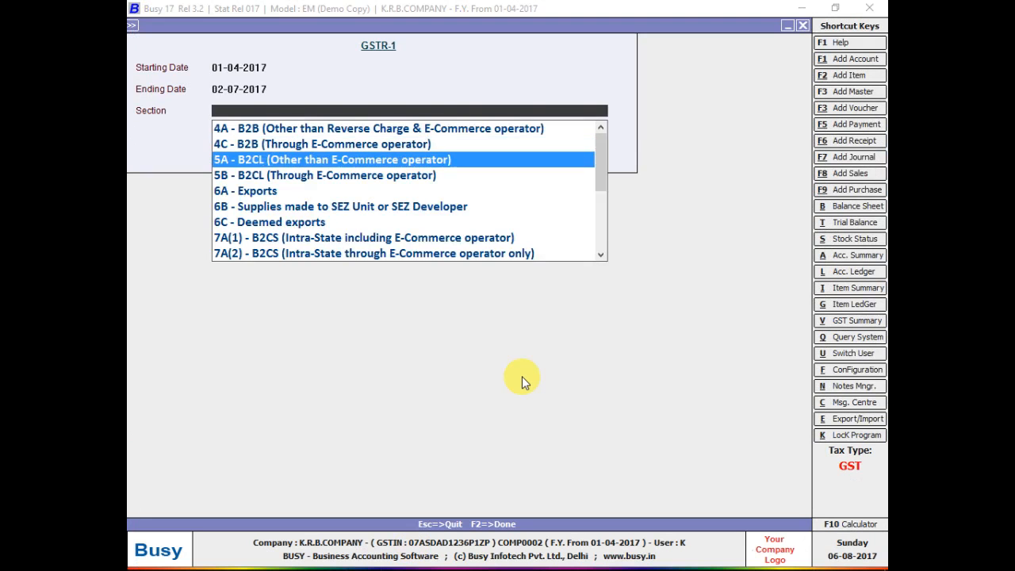
key(Down)
key(Down)
key(Down)
key(Down)
key(Down)
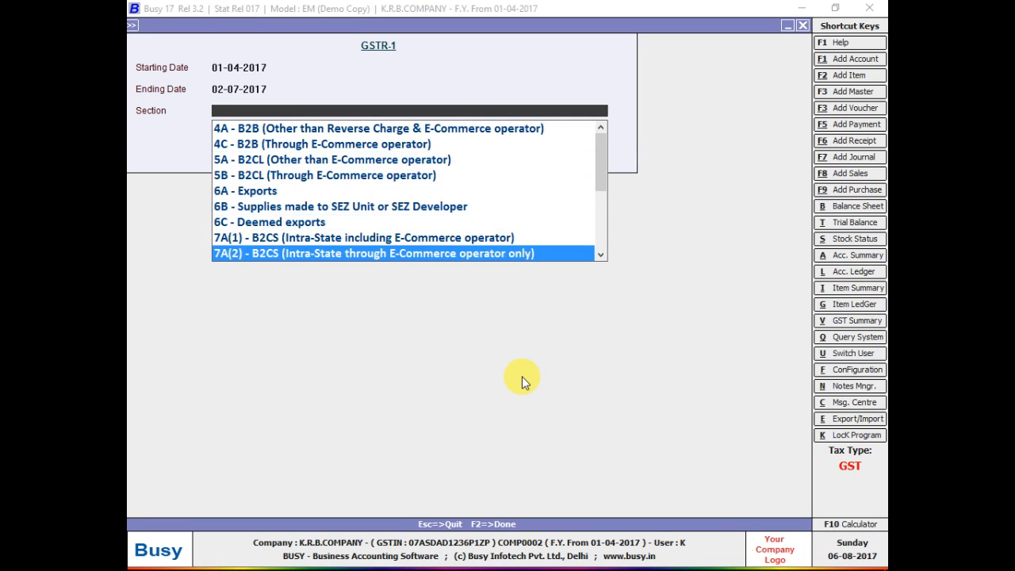
key(Up)
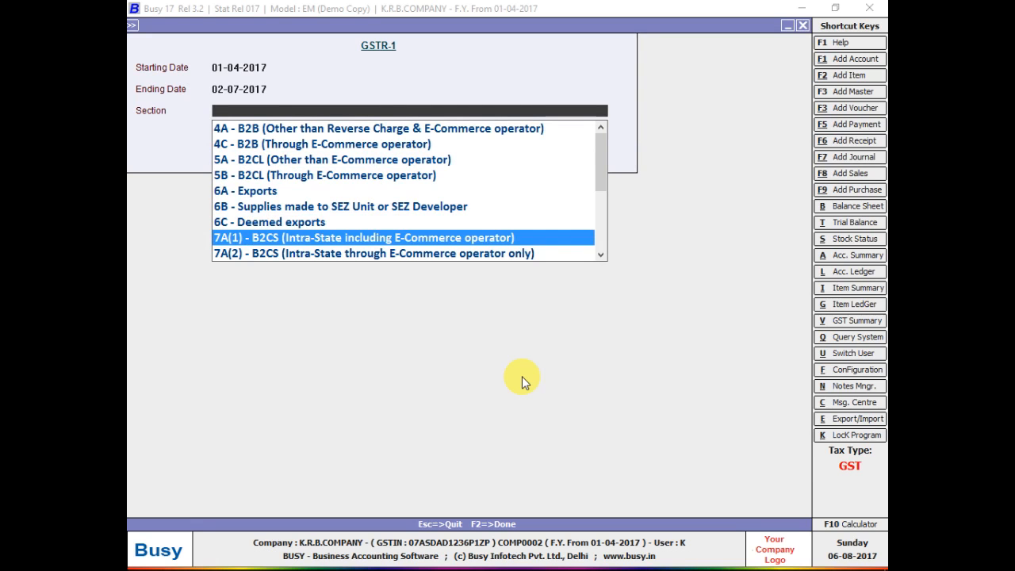
key(Up)
key(Up)
key(Up)
key(Up)
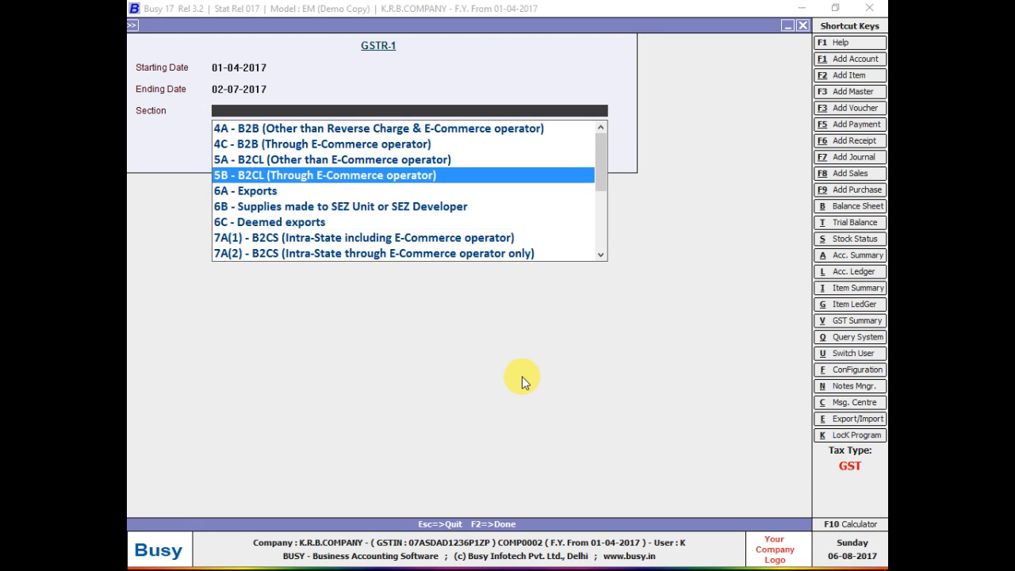
key(Escape)
key(Escape)
key(Left)
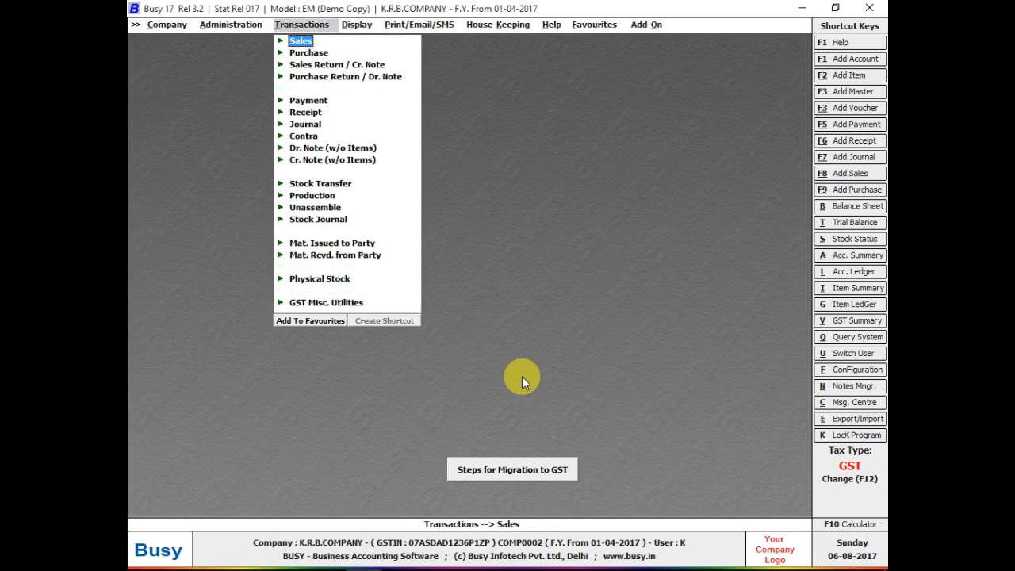
Add a GST-series sales voucher with L/GST-18% sale type and Cash as party.
key(Return)
key(Return)
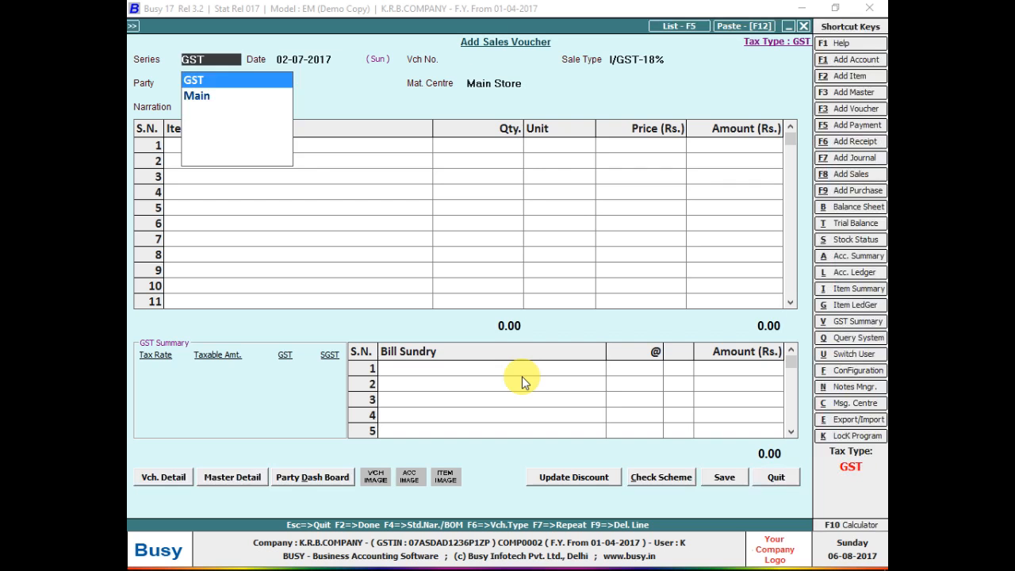
key(Return)
key(Return)
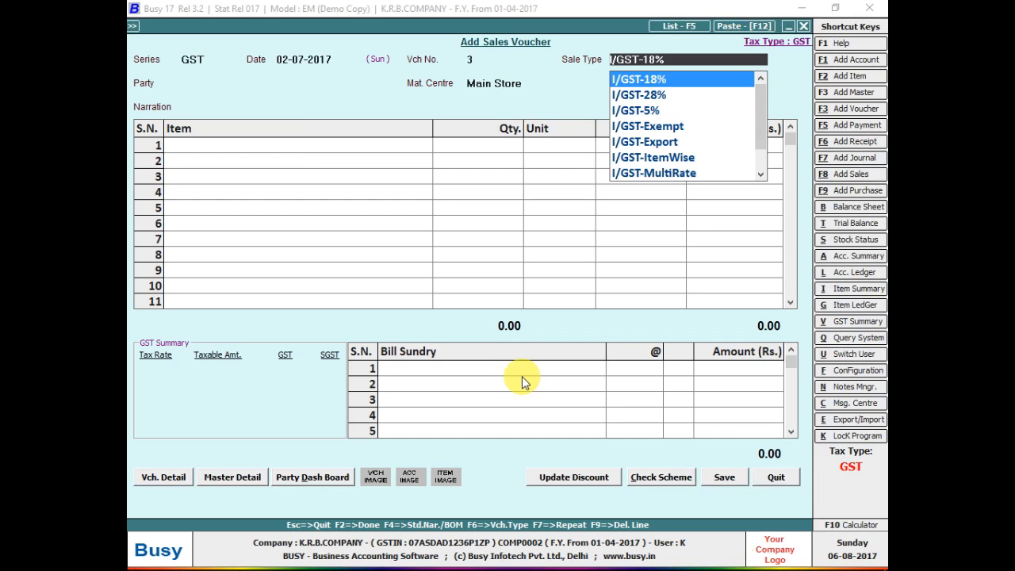
text(L)
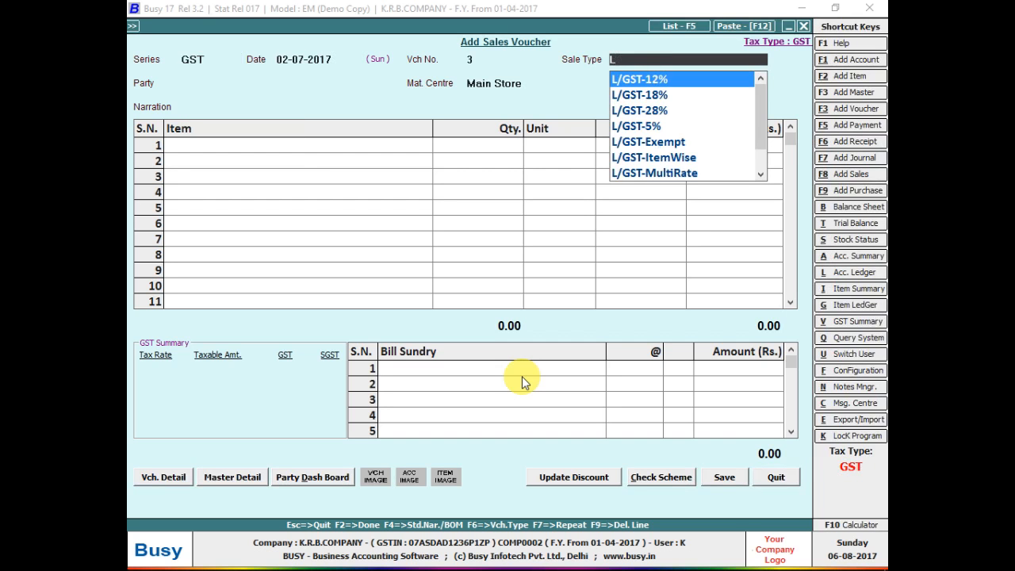
key(Down)
key(Return)
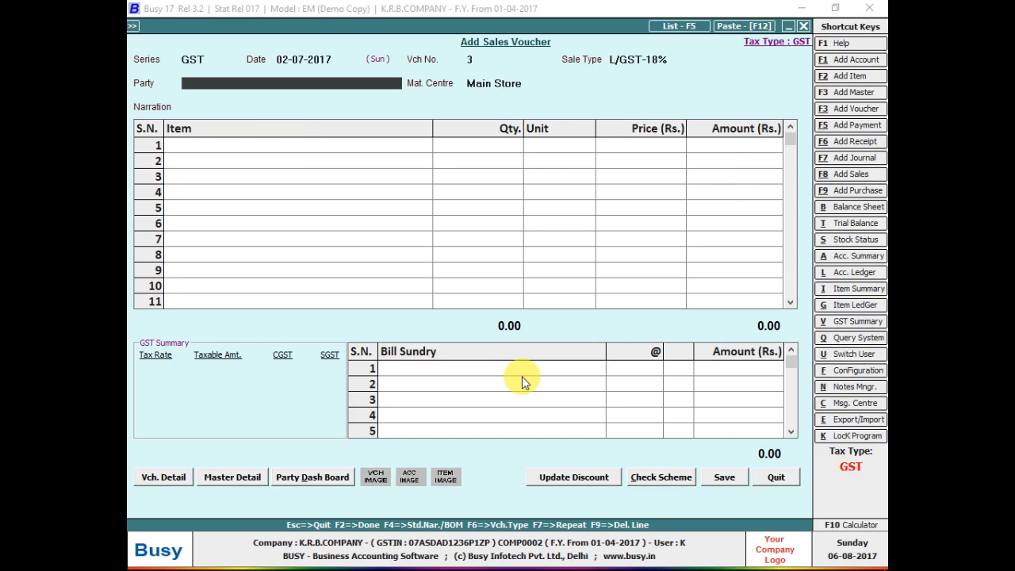
text(CAS)
key(Return)
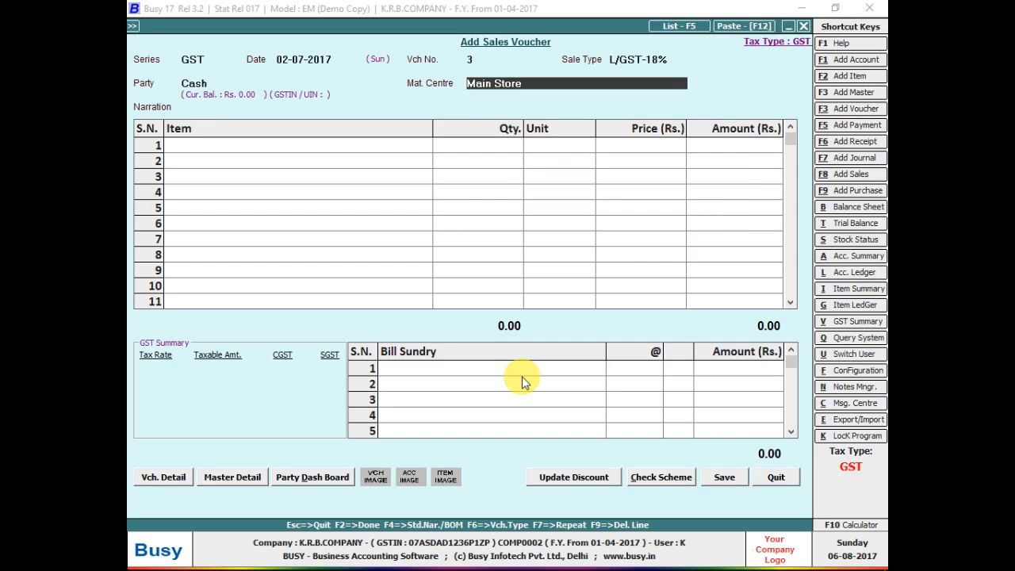
key(Up)
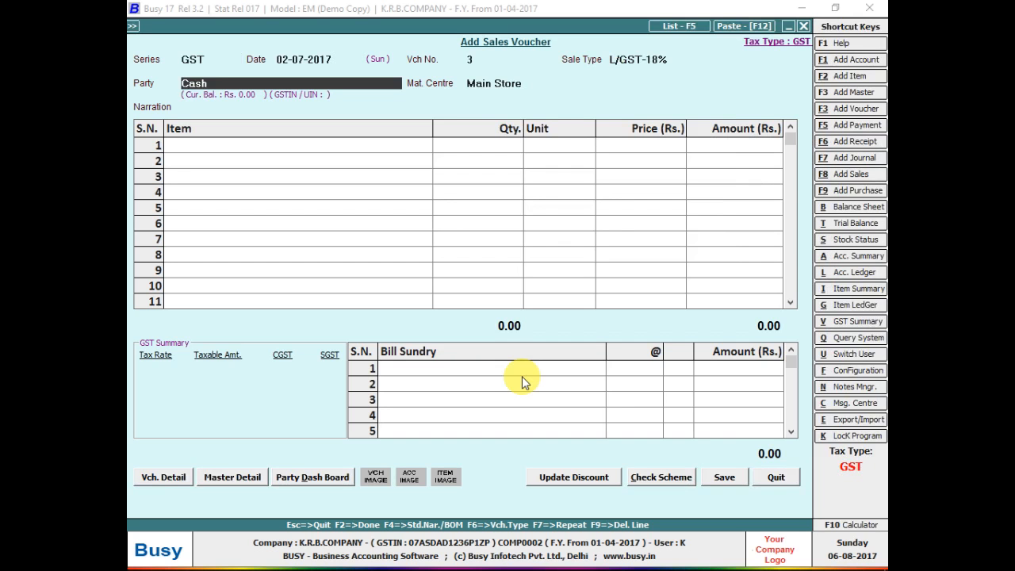
Set Separate Billing/Shipping Details to Y for Only Cash/Bank in the GST sales series and save.
click(182, 479)
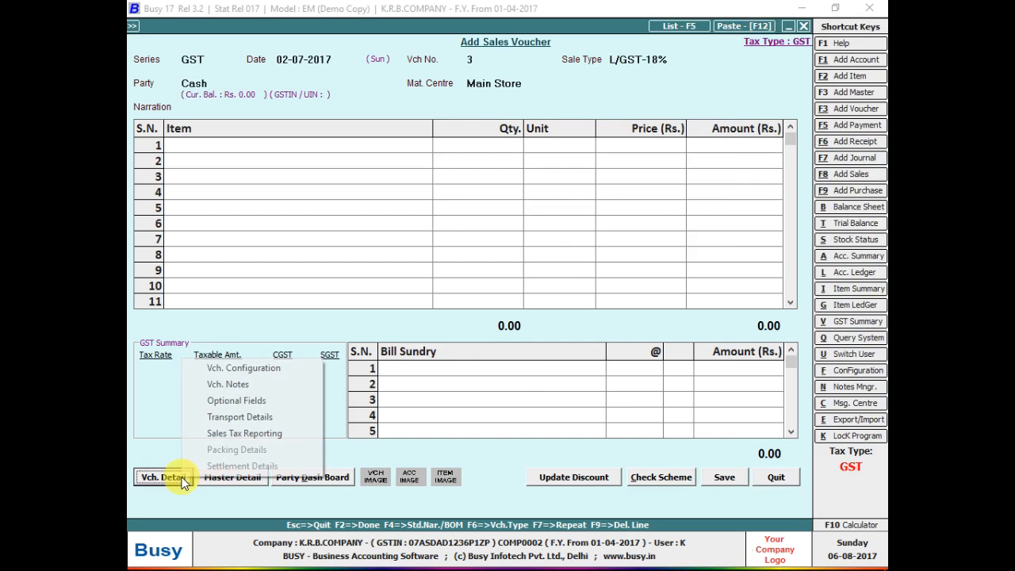
click(249, 368)
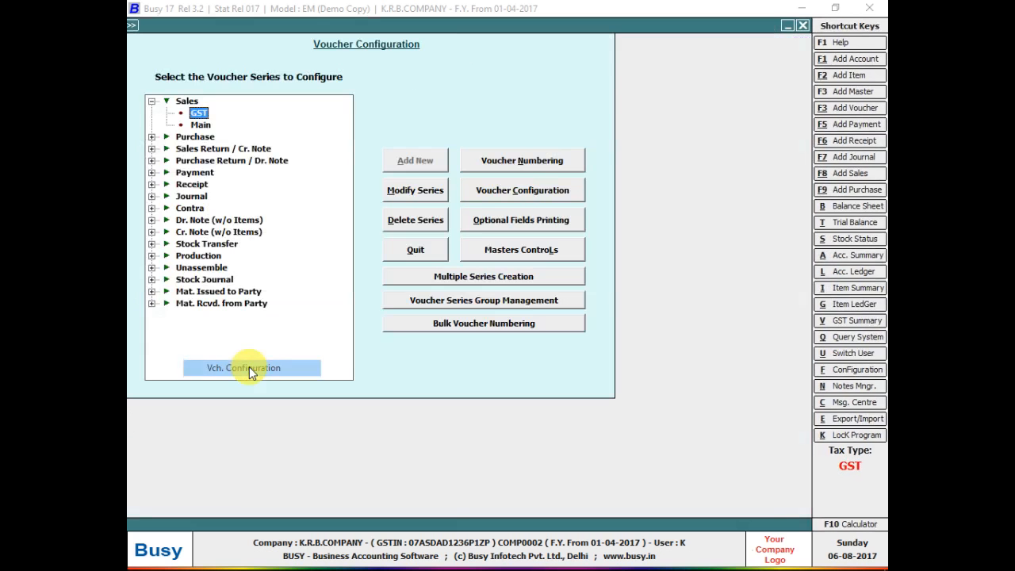
click(490, 196)
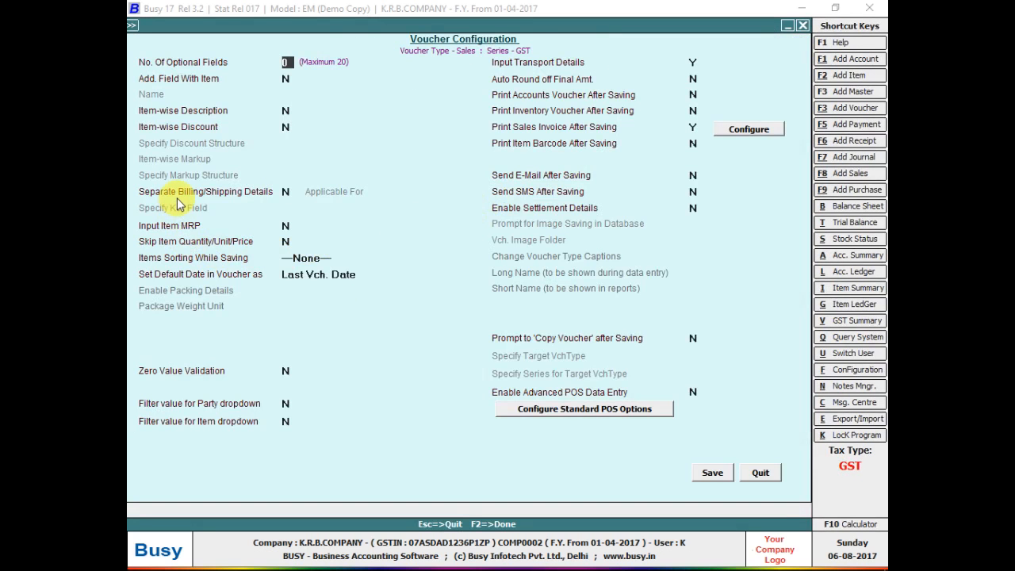
click(292, 191)
key(y)
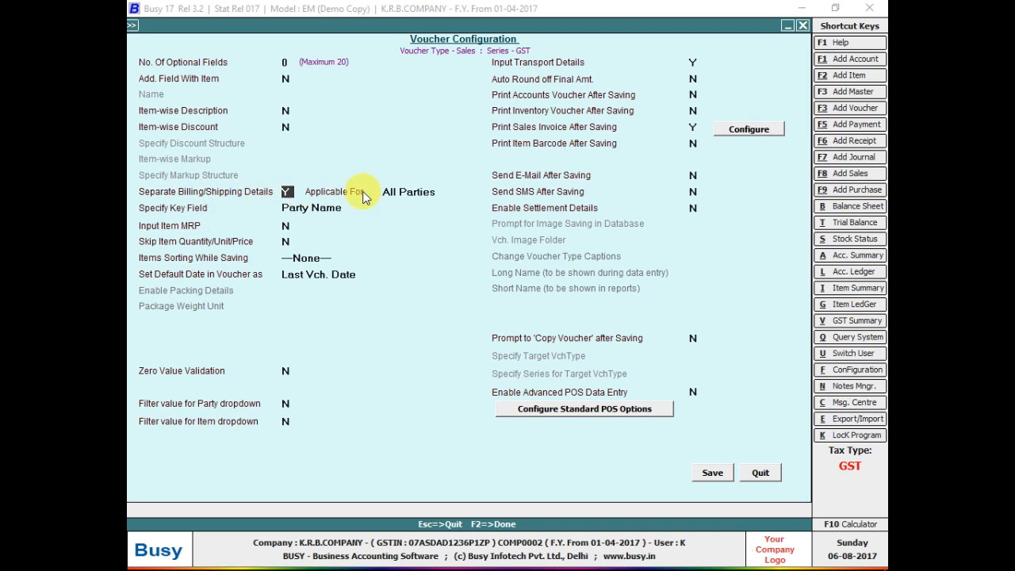
click(412, 192)
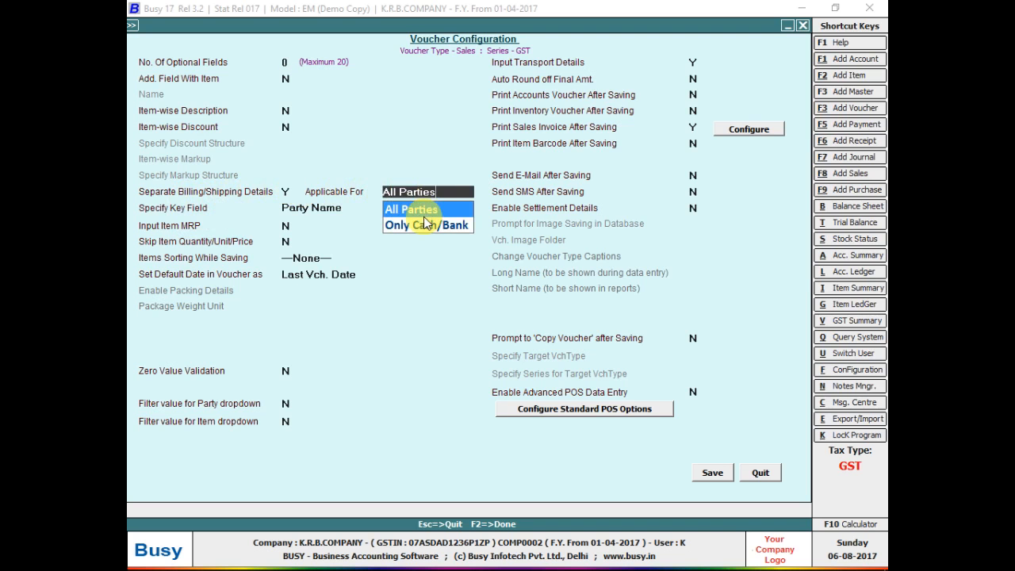
click(422, 227)
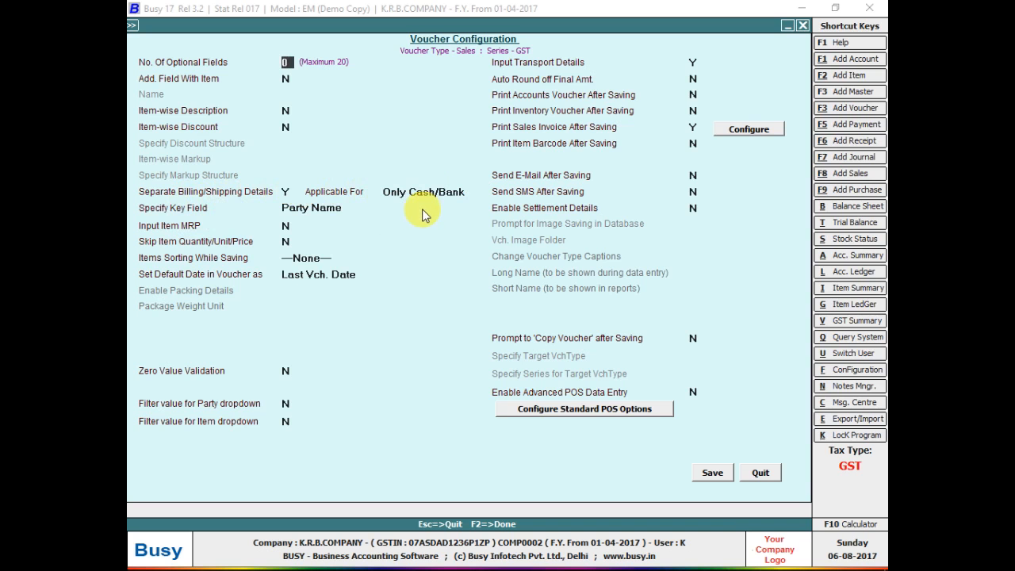
click(720, 473)
key(Escape)
key(Escape)
key(Return)
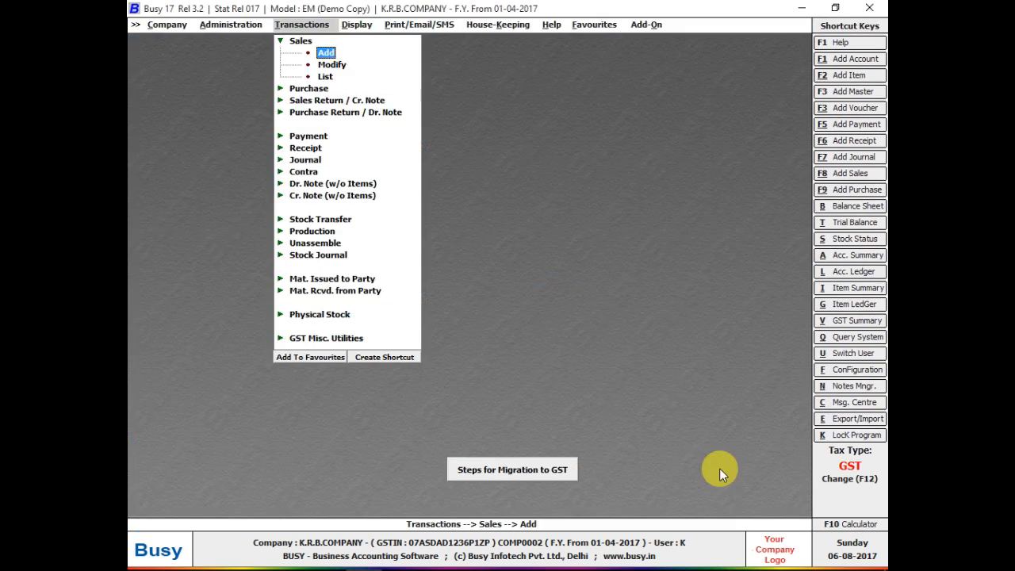
Start a new GST sales voucher with sale type L/GST-18% and party Cash, opening billing details.
key(Return)
key(Return)
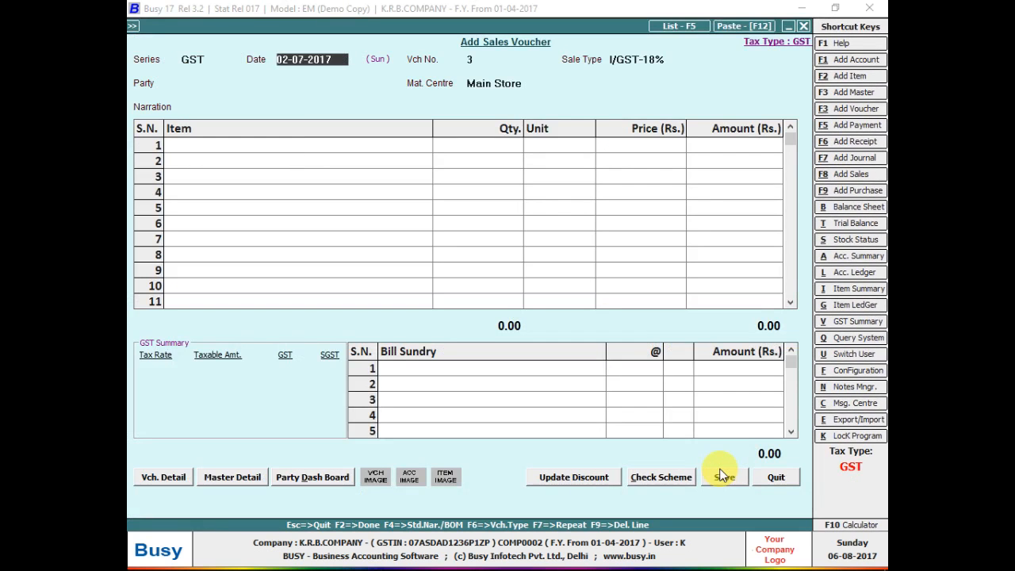
key(Return)
key(Return)
key(Escape)
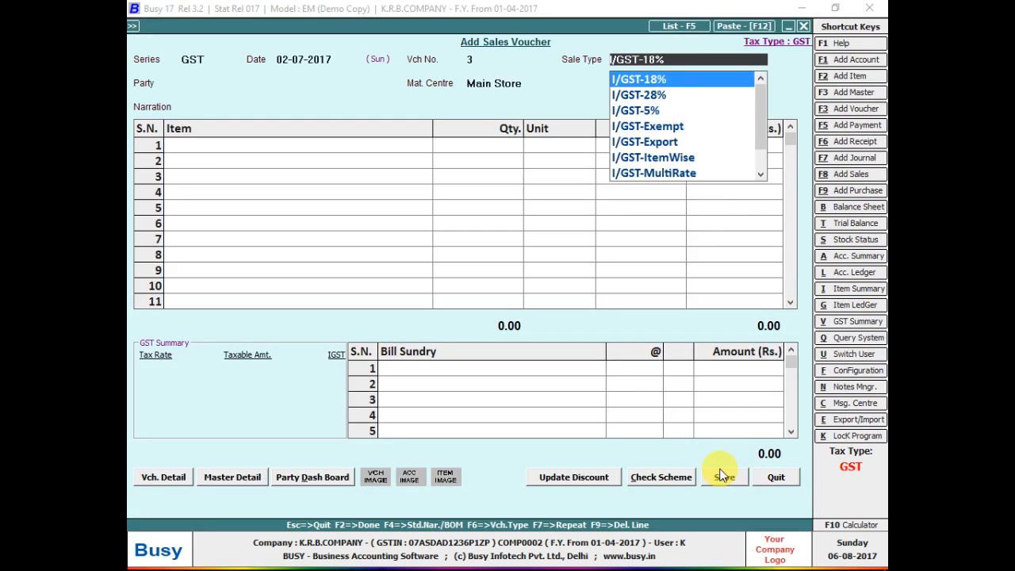
text(L)
key(Down)
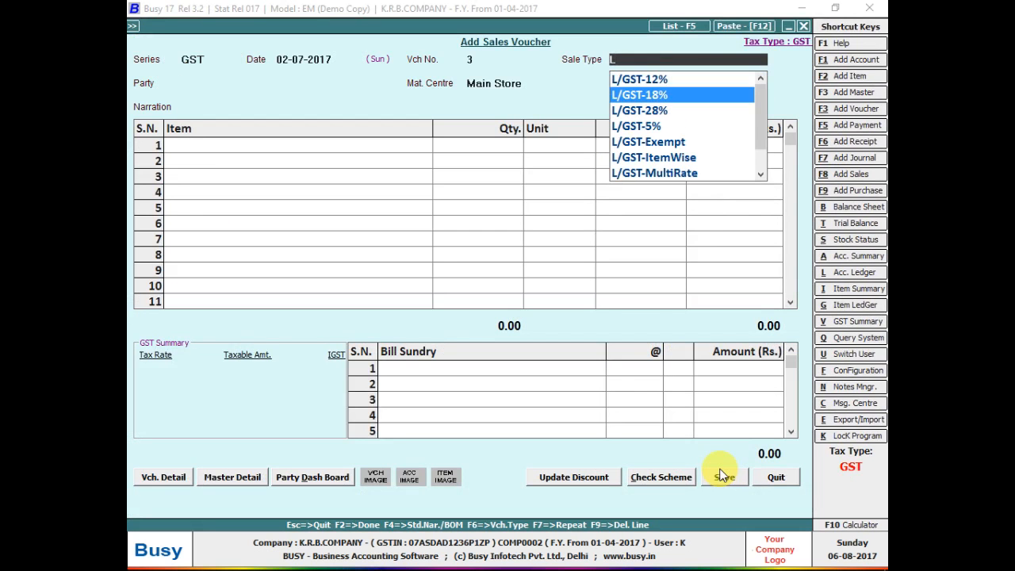
key(Return)
text(Cash)
key(Return)
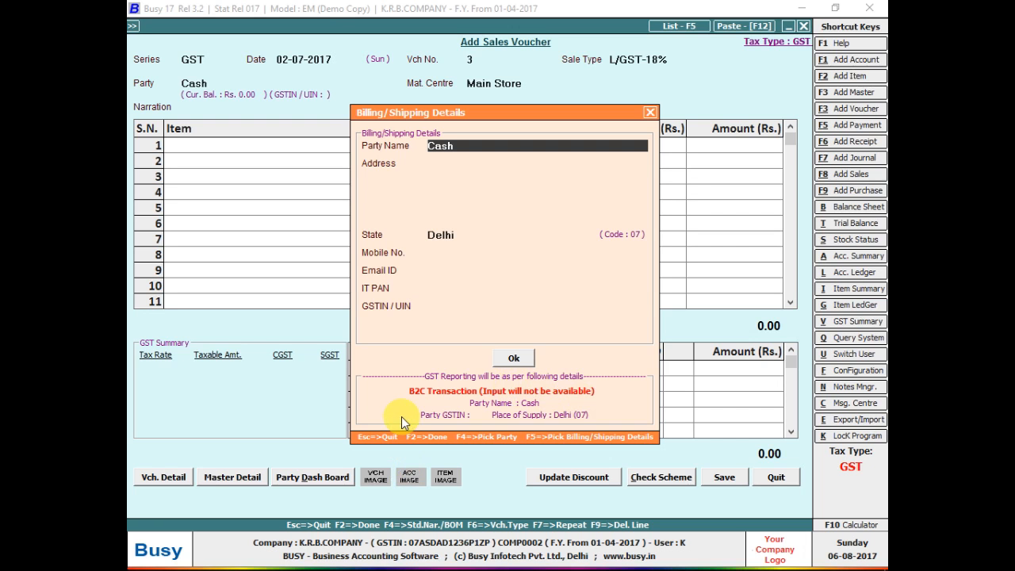
Enter the billing party's firm name and two-line Delhi address.
text(SGUV)
key(BackSpace)
key(BackSpace)
key(BackSpace)
text(HIVAM INTERNATIO)
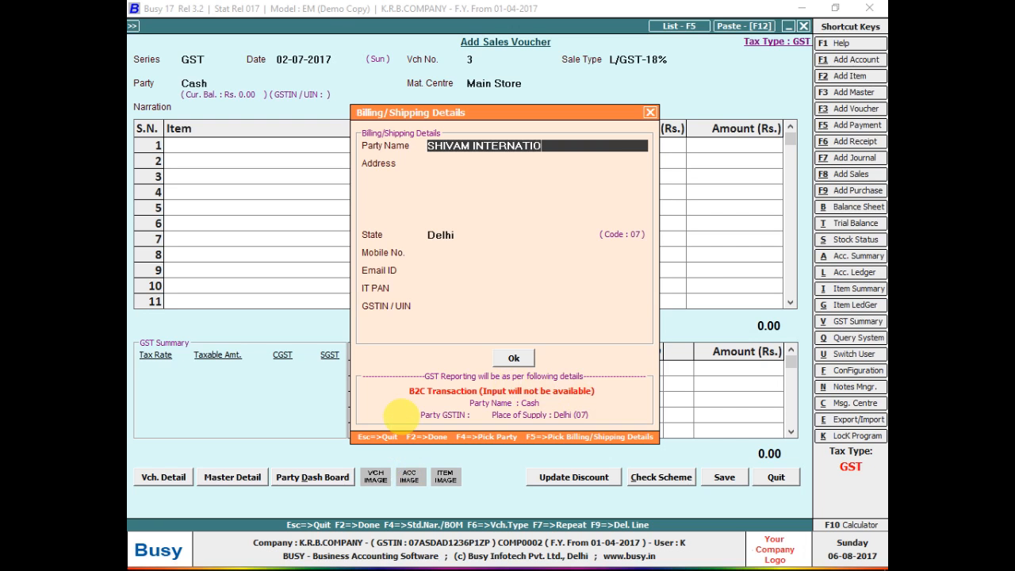
text(NAL)
key(Return)
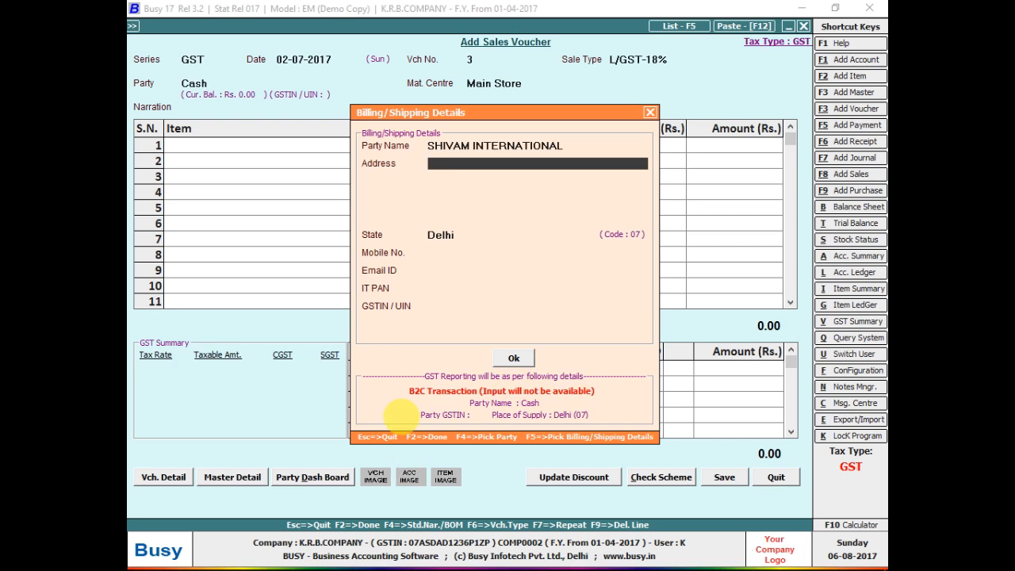
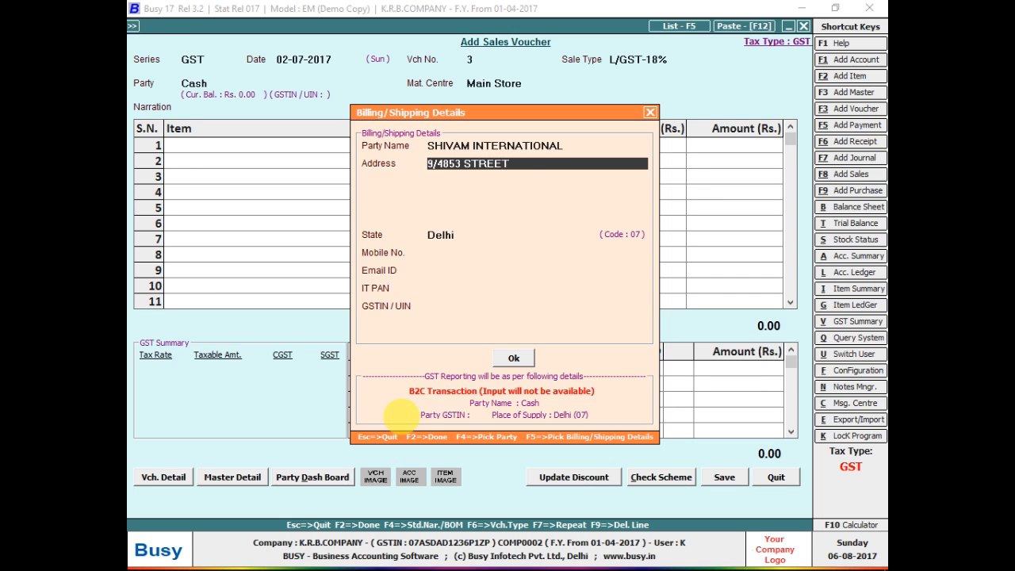
key(Return)
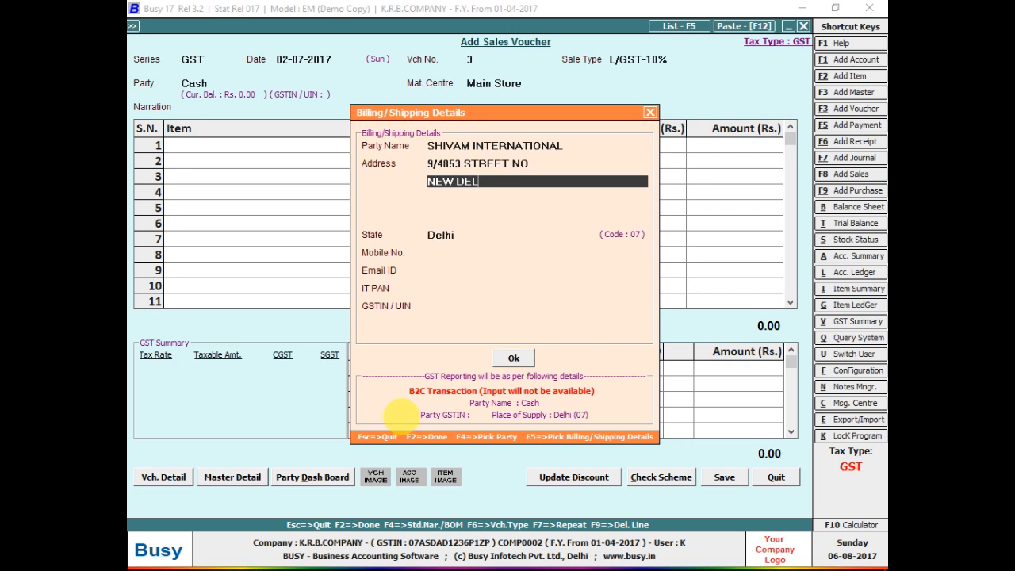
key(Return)
key(Return)
key(Return)
key(Return)
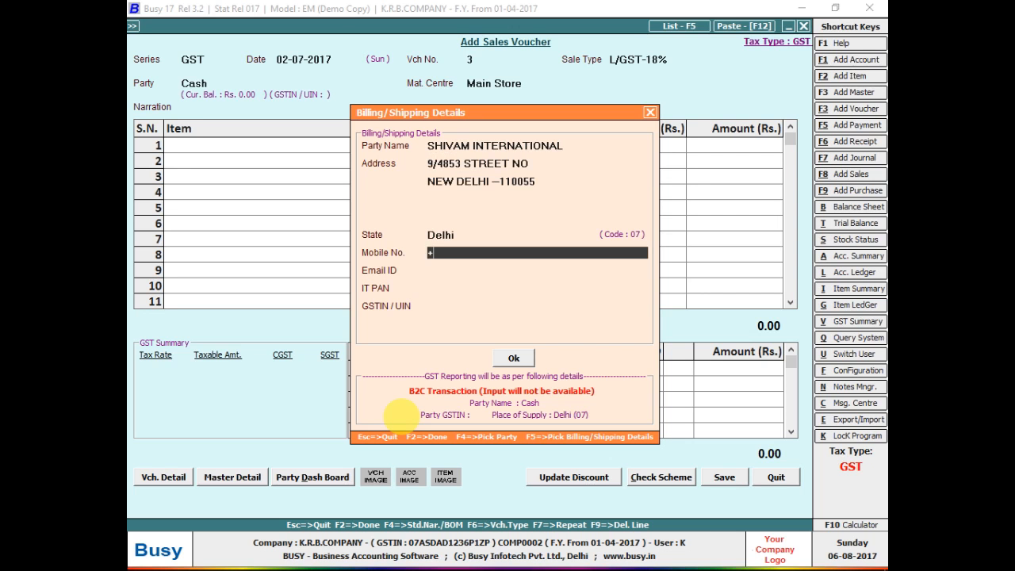
Add the party's mobile number and confirm the billing details.
key(Return)
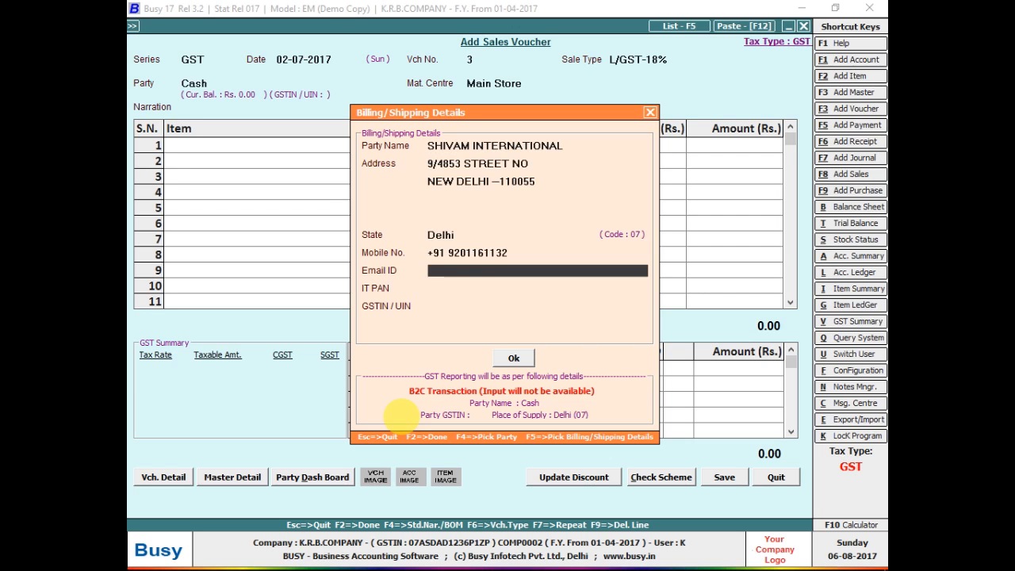
key(Return)
key(Return)
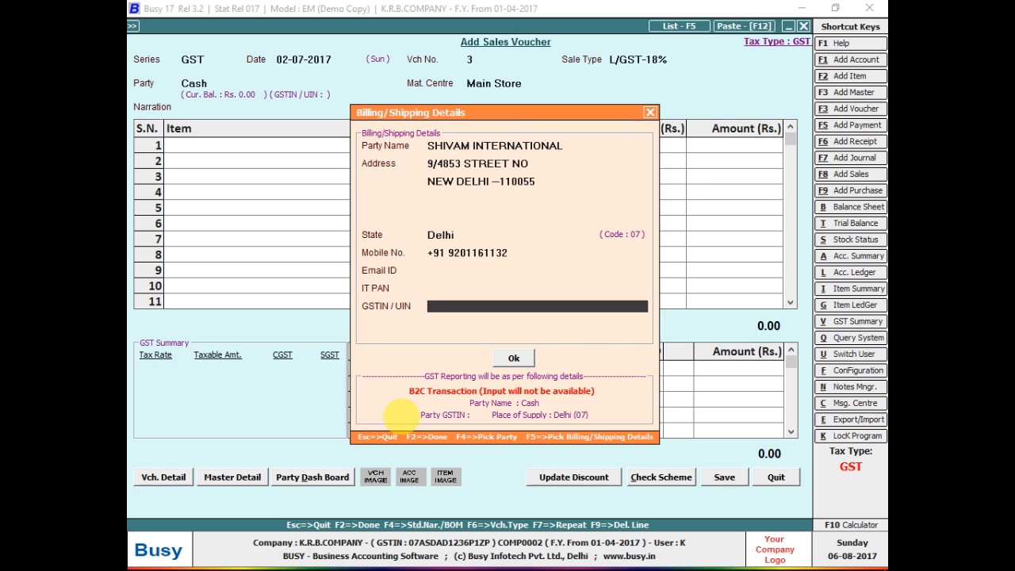
key(Return)
key(Return)
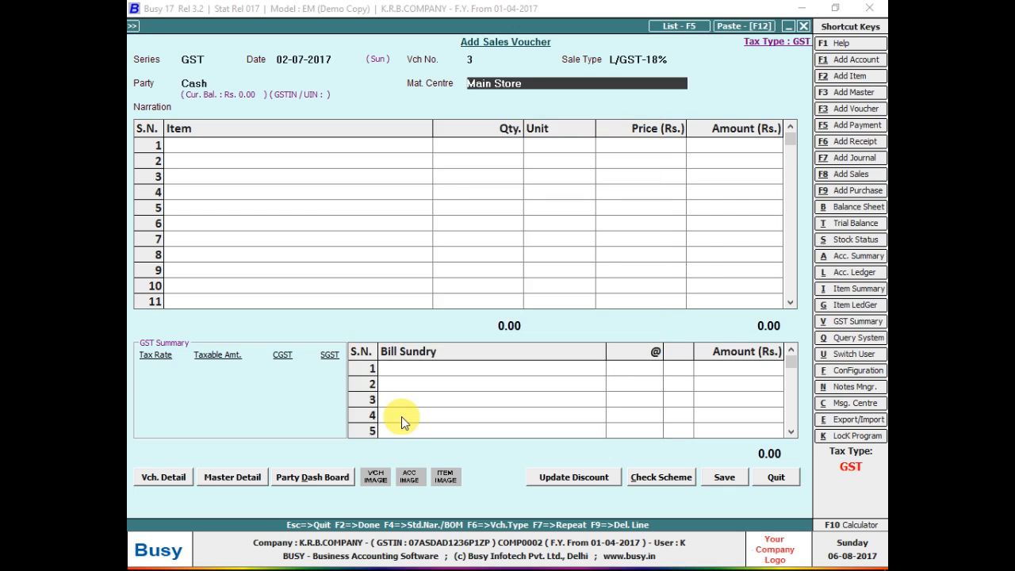
Bill 10 Pcs of SLIDER 01 at a price of 60,000 each.
key(Return)
key(Return)
key(space)
key(Return)
text(10)
key(Return)
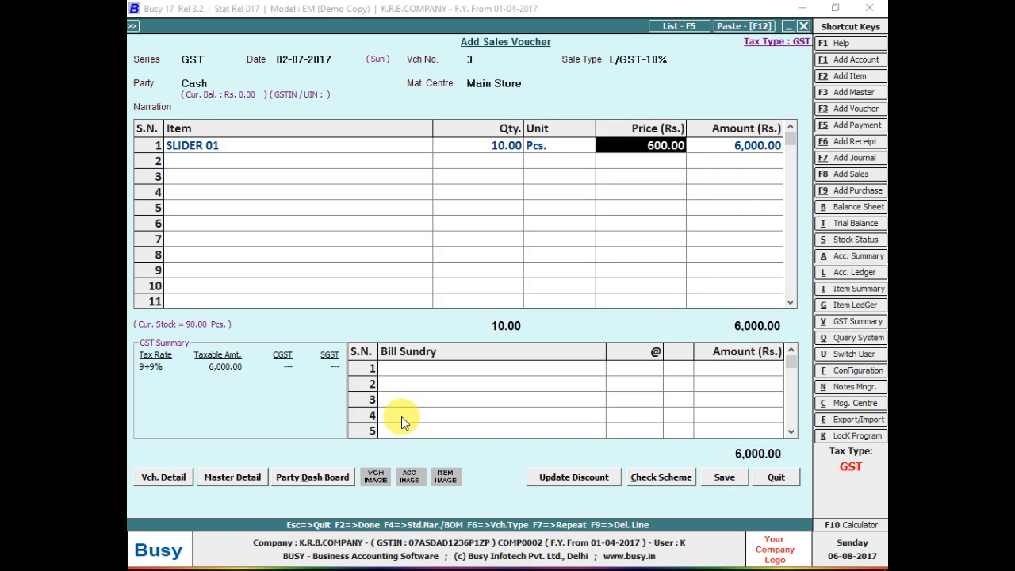
text(6000)
key(Return)
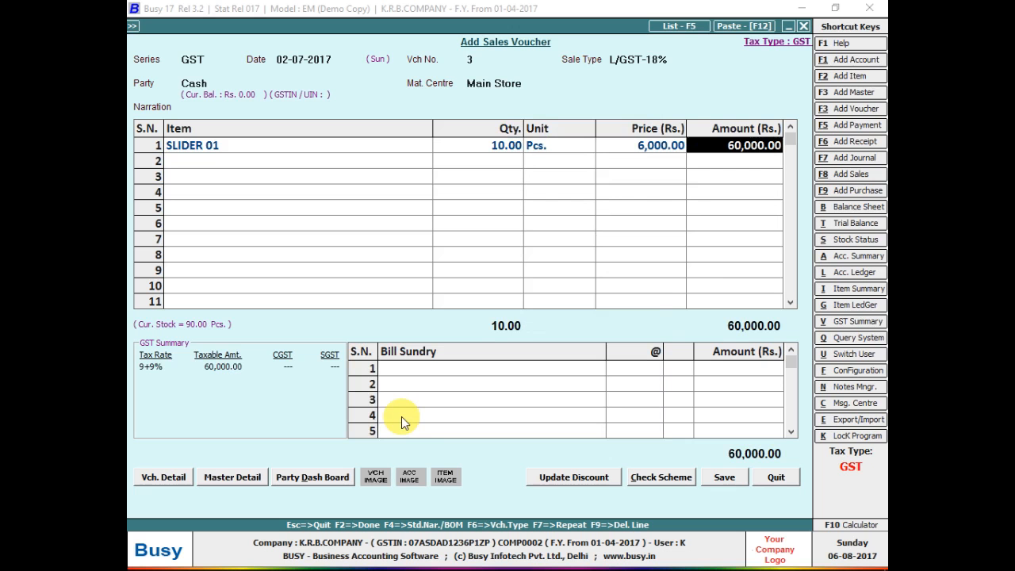
key(shift+Tab)
text(60000)
key(Return)
key(Return)
key(Return)
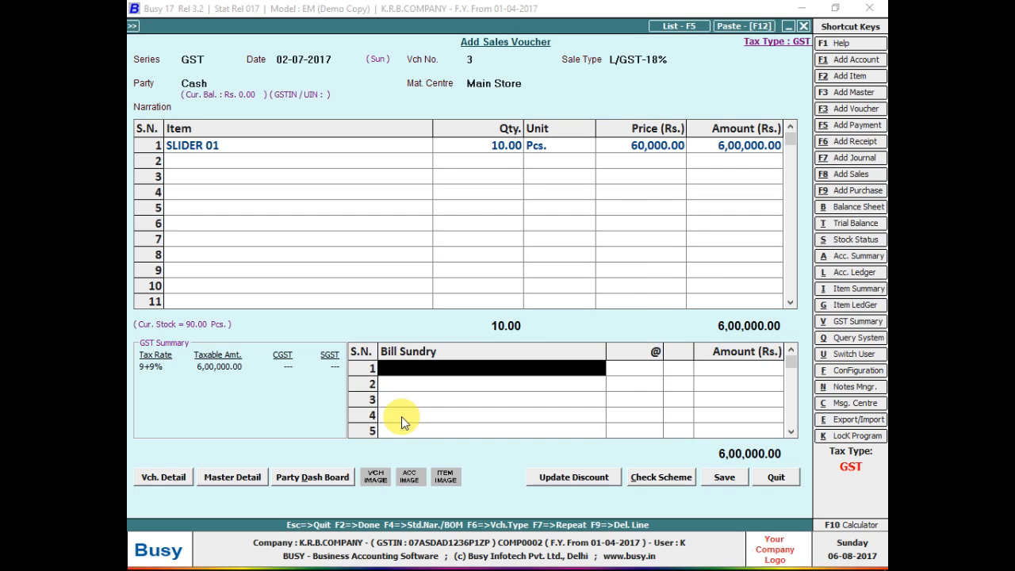
Add CGST and SGST bill sundries at 9% each.
text(cg)
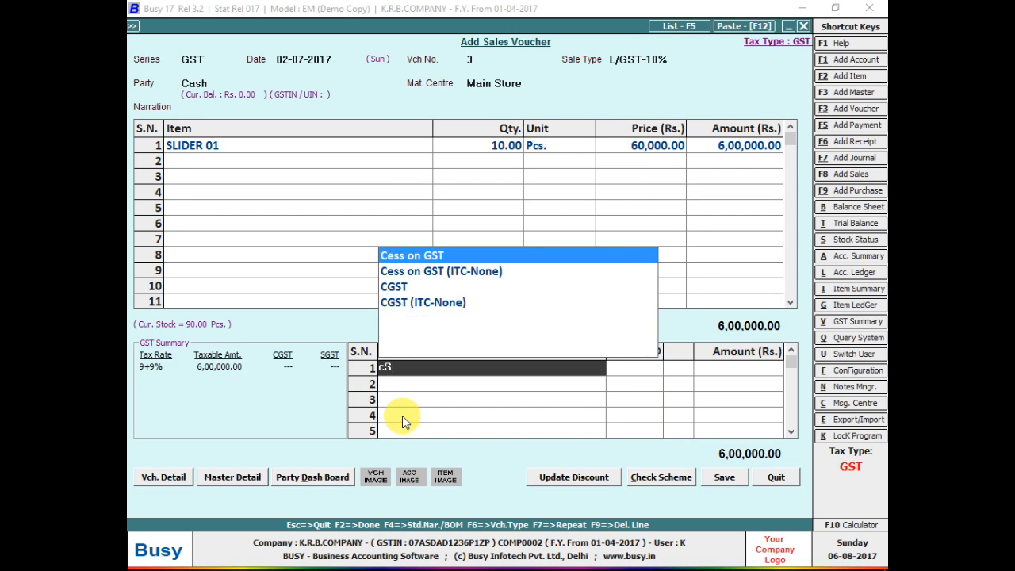
key(Return)
text(sg)
key(Return)
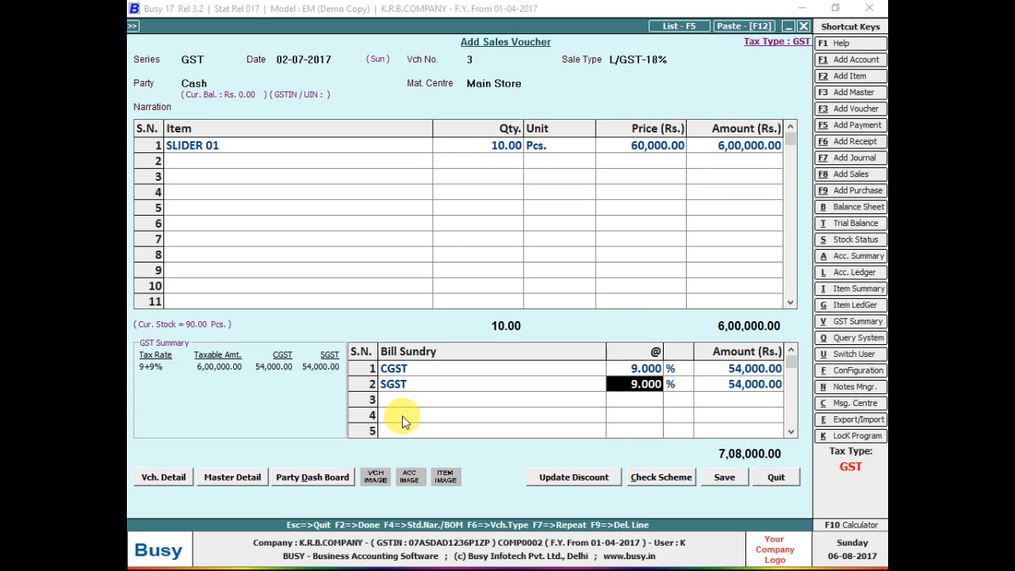
key(Return)
key(Return)
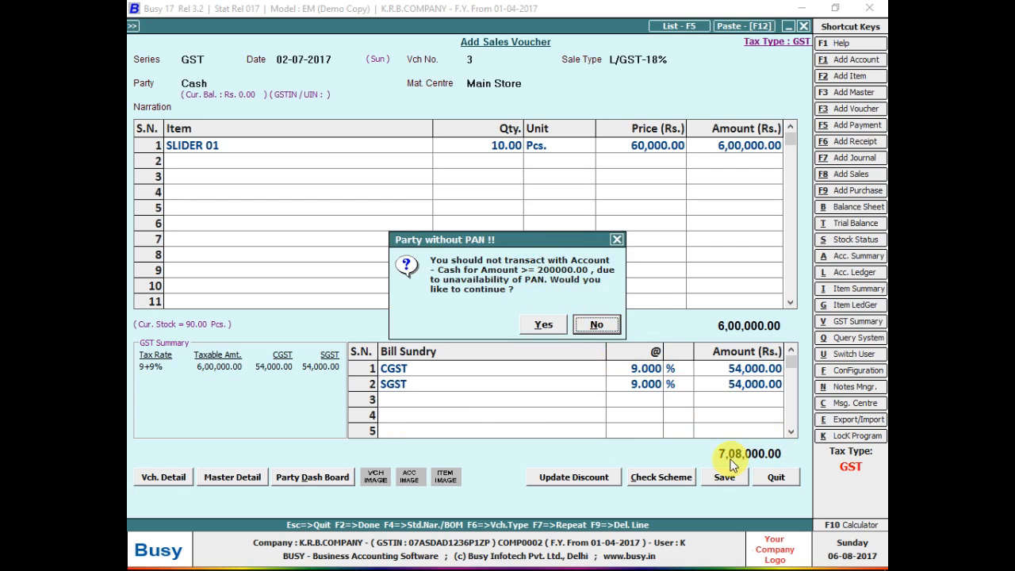
Answer Yes to the 'Party without PAN' warning to keep saving.
click(547, 328)
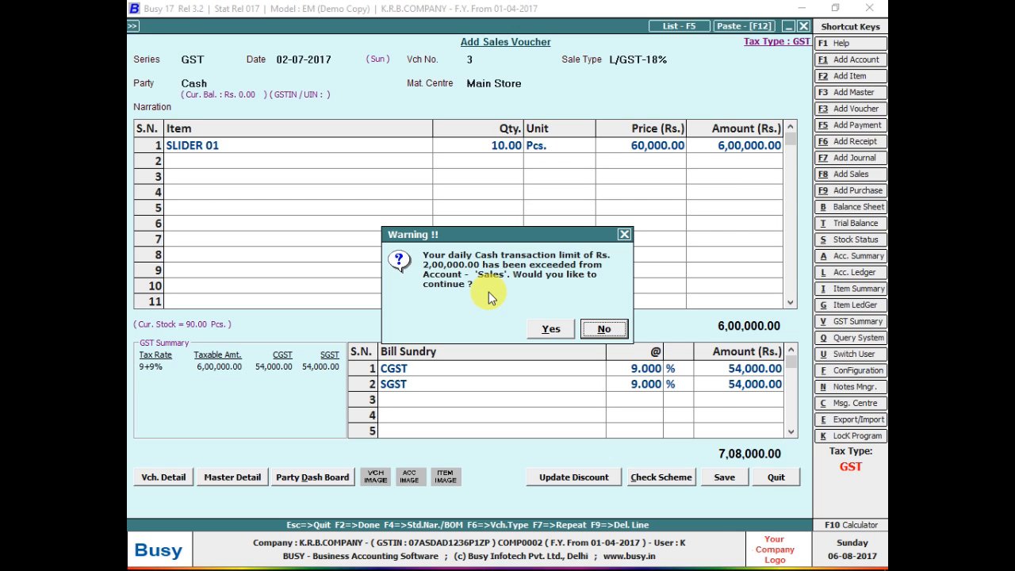
Continue past the cash-limit warning and save voucher 3 without printing.
key(Left)
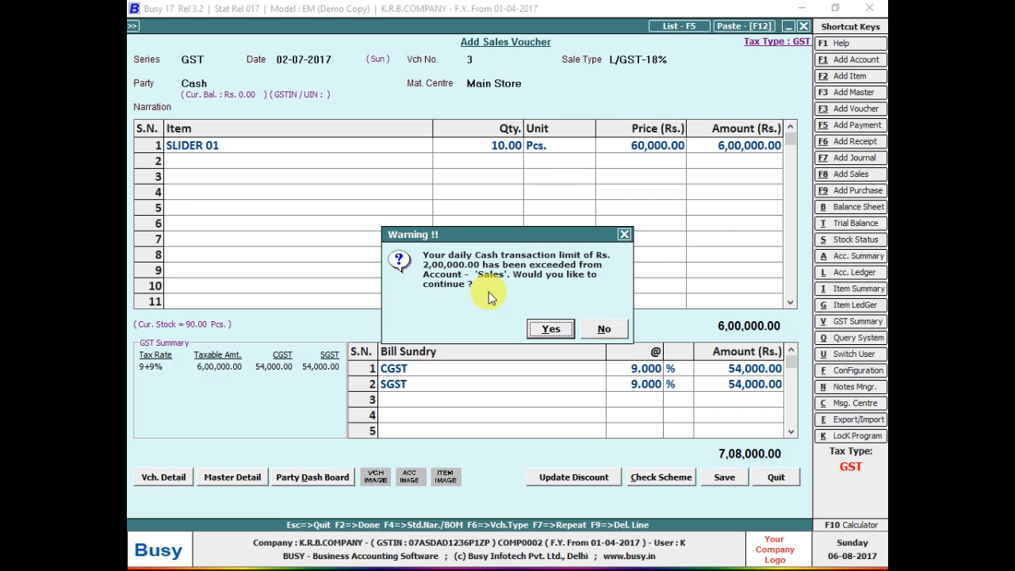
key(Return)
key(Return)
key(n)
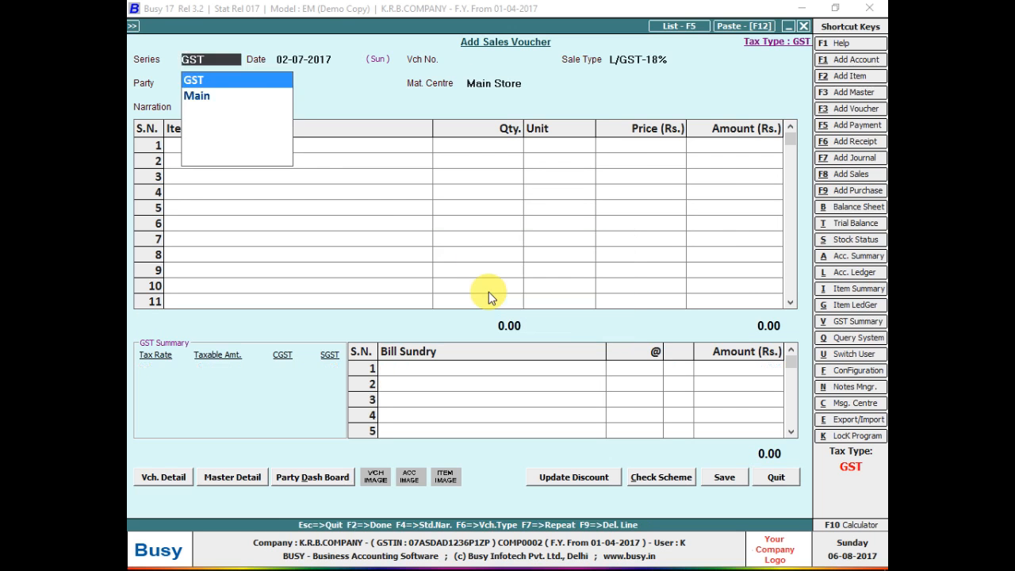
key(Return)
On voucher 4, choose Cash as party and enter the billing party's name and address.
key(Return)
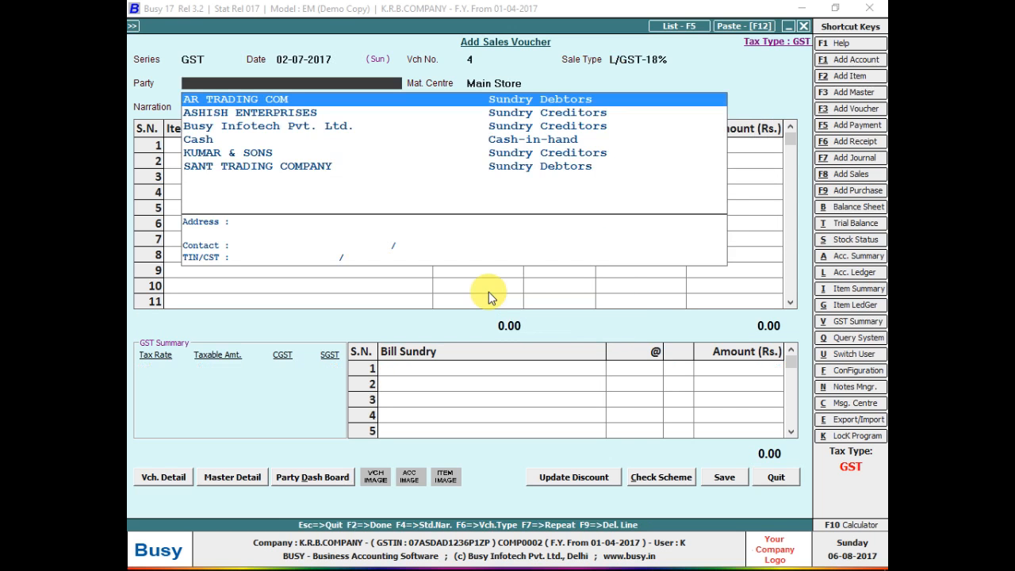
text(cas)
key(Return)
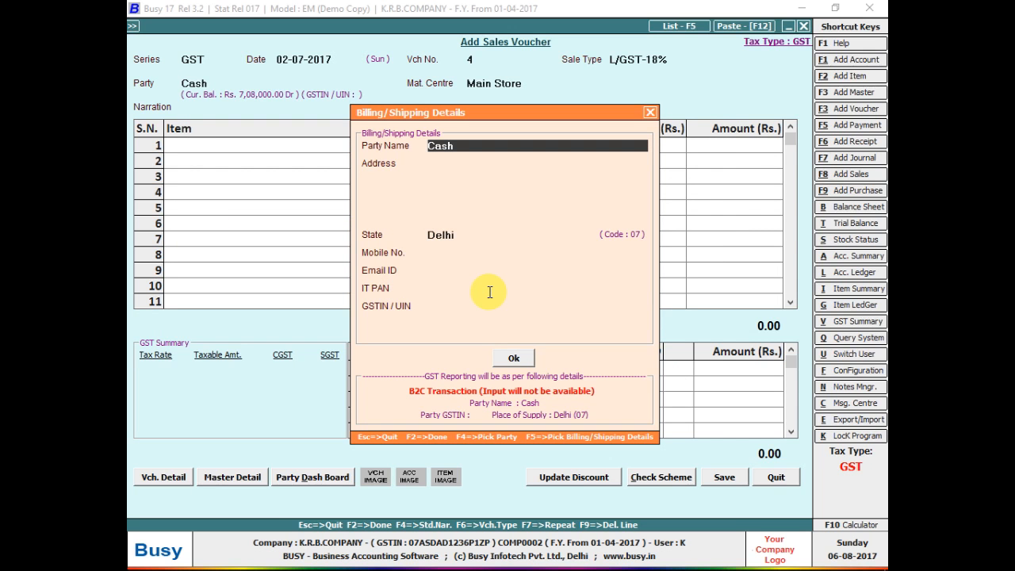
text(JS ENTERPRISES)
key(Return)
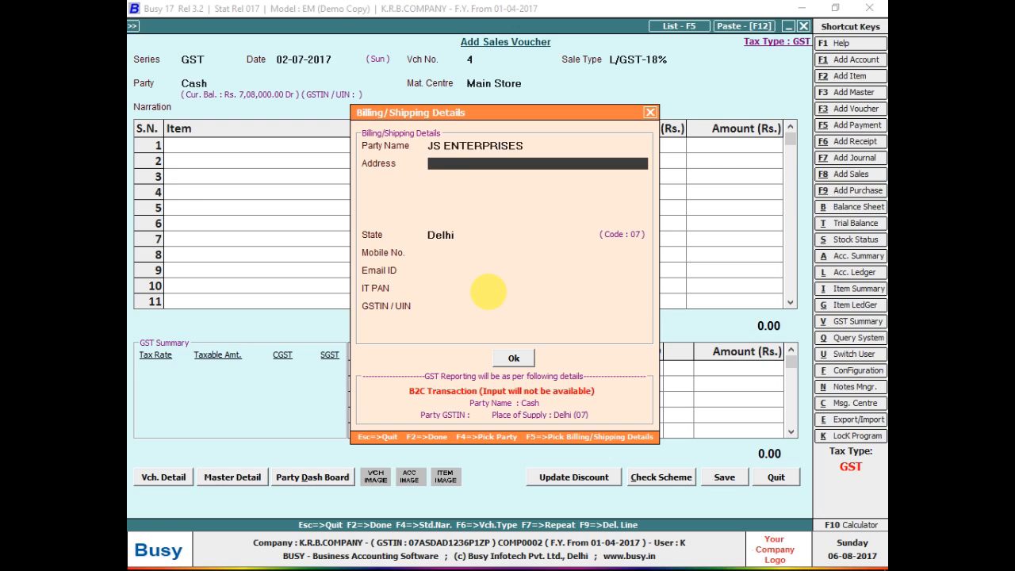
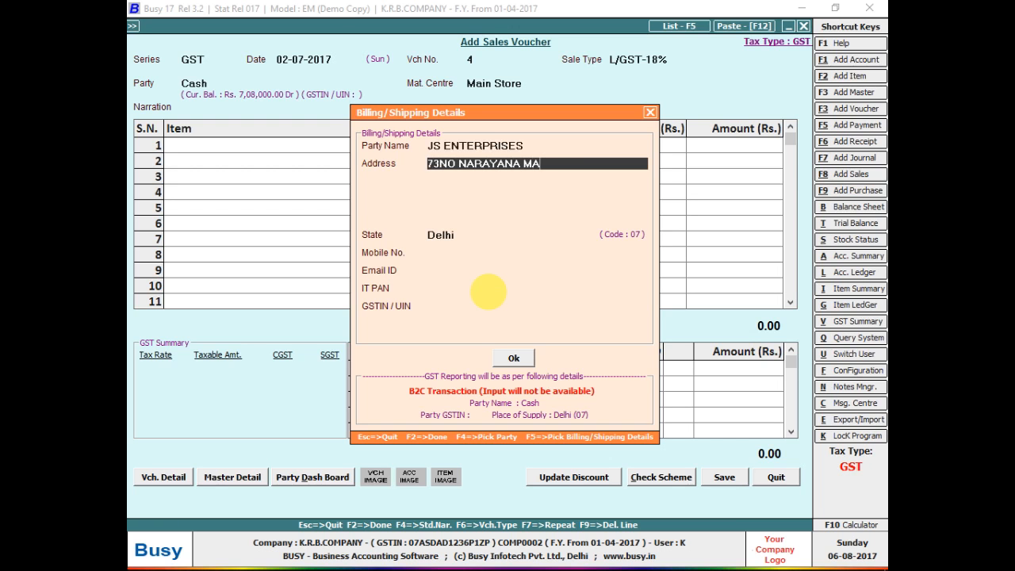
key(Return)
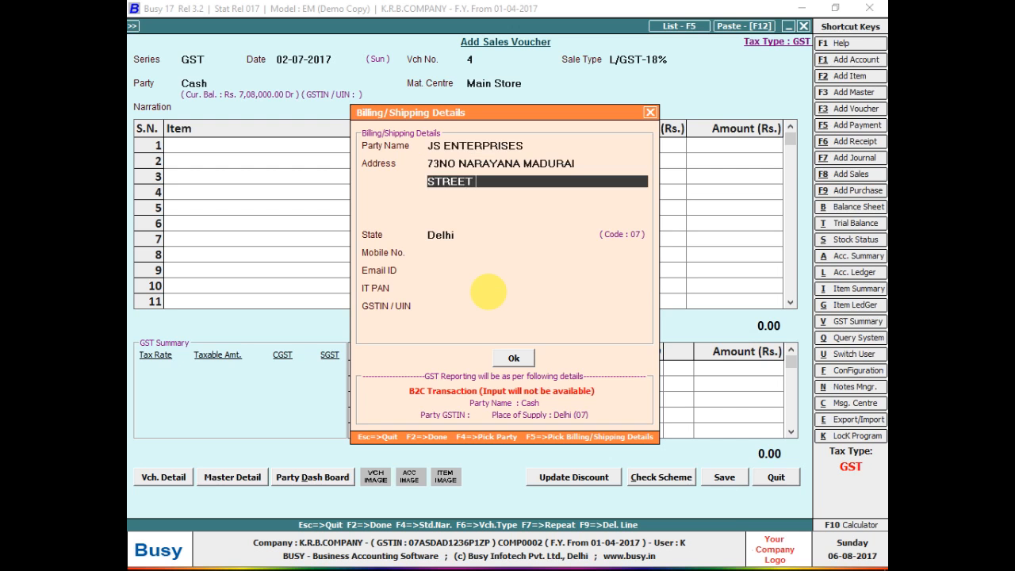
key(Return)
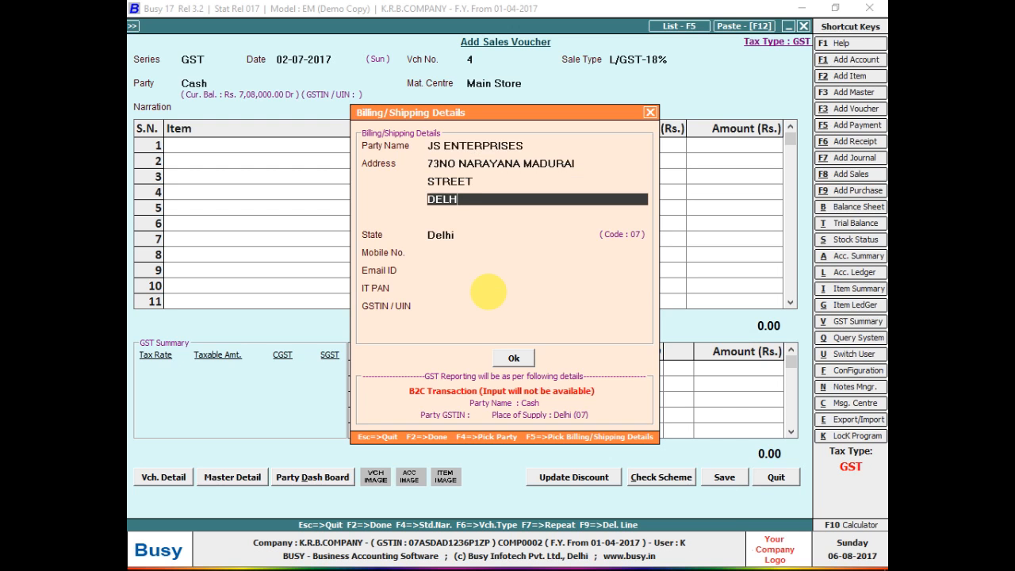
key(Return)
key(Return)
key(Return)
key(Return)
key(Return)
key(Return)
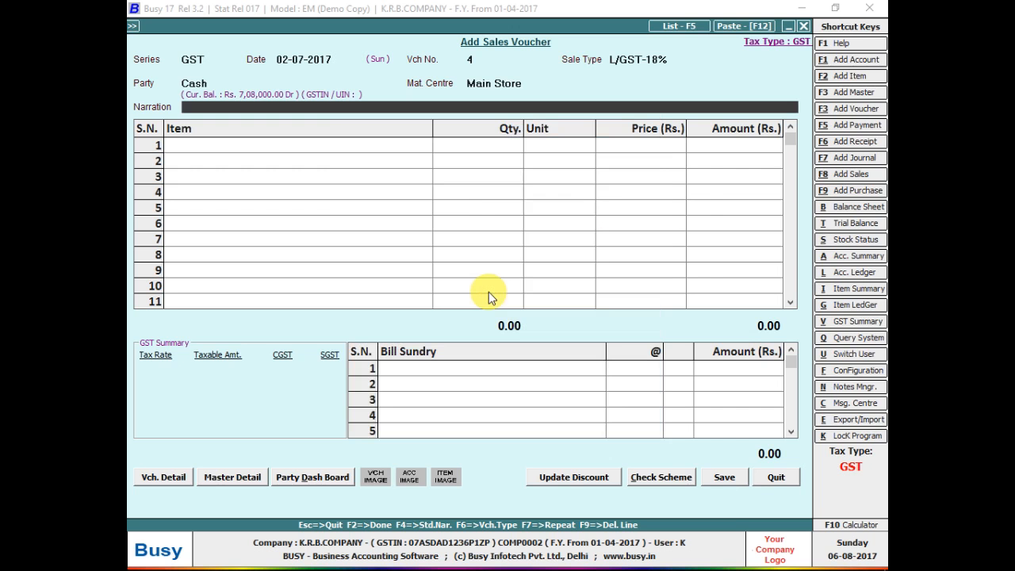
key(Return)
Enter 10 Pcs of SLIDER 01 at 600 with 9% CGST and SGST sundries.
key(Return)
text(10)
key(Return)
key(Return)
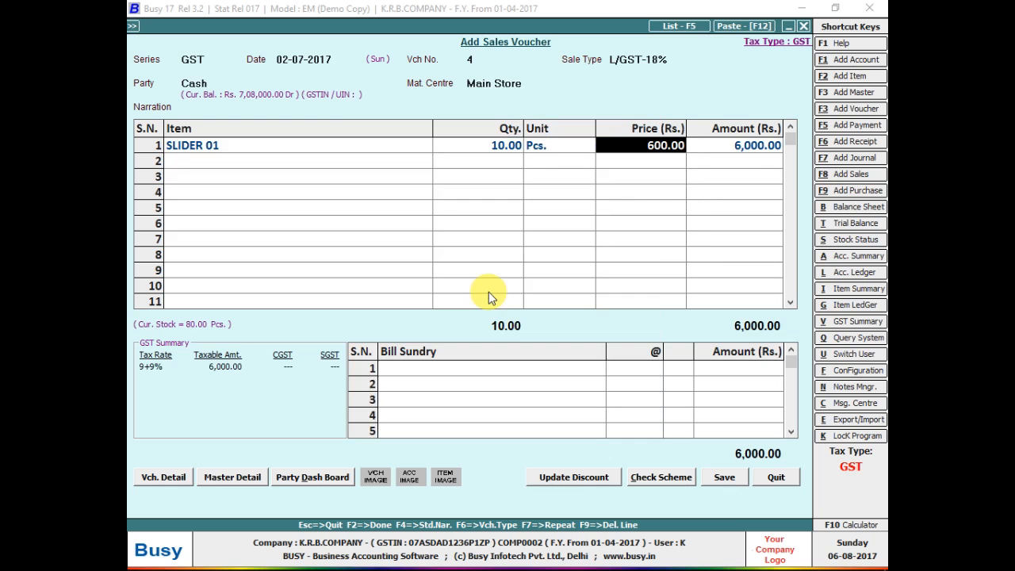
key(Return)
key(Return)
key(Return)
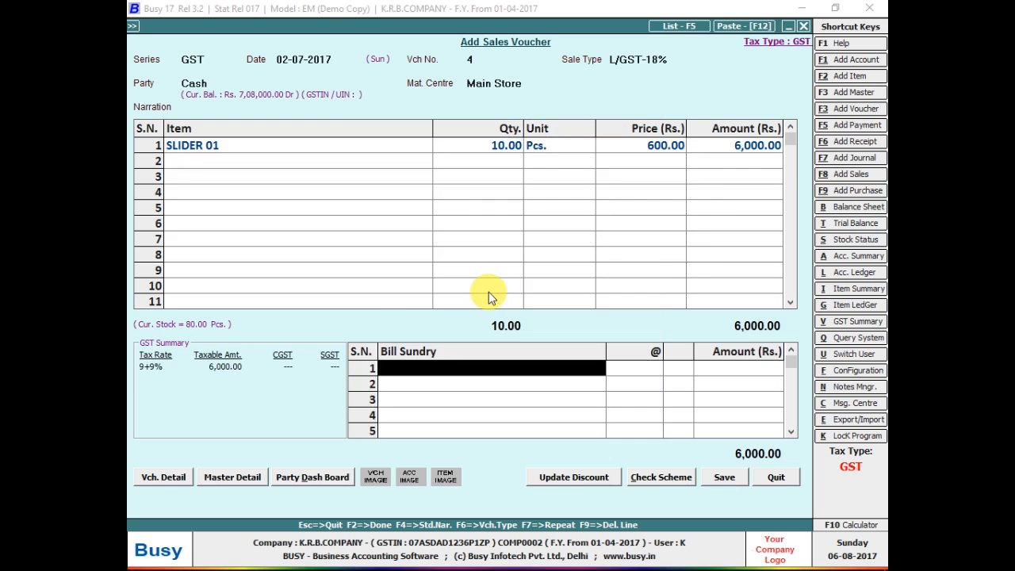
text(c)
key(Down)
key(Down)
key(Return)
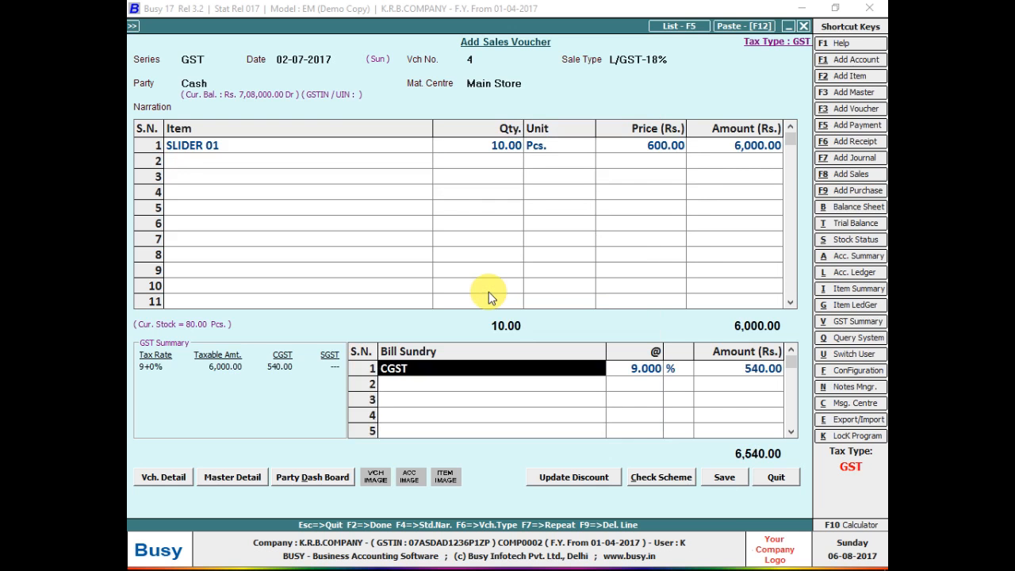
key(Return)
Save voucher 4 without printing and leave sales entry.
key(Return)
key(Return)
text(s)
key(Return)
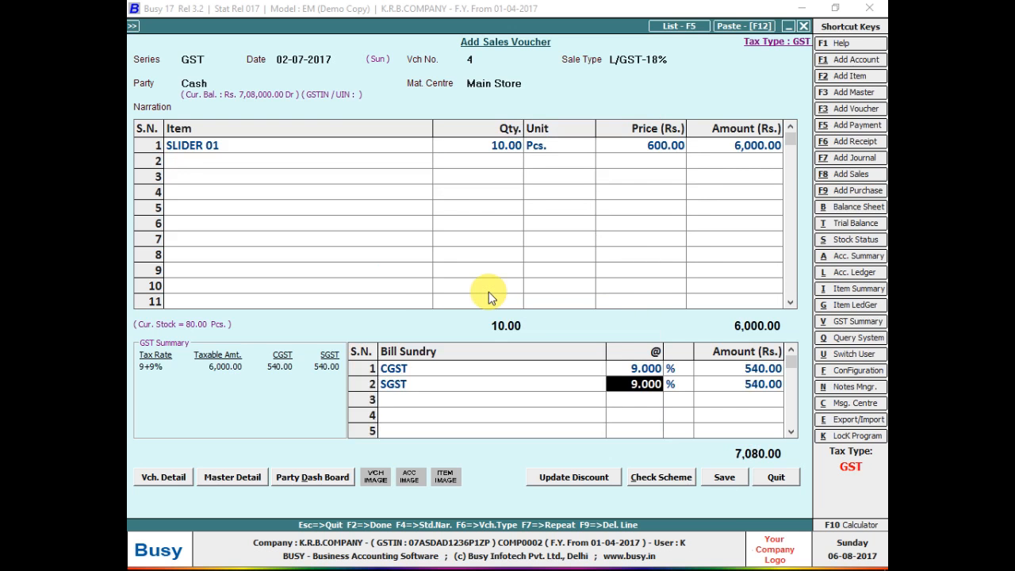
key(F2)
key(Return)
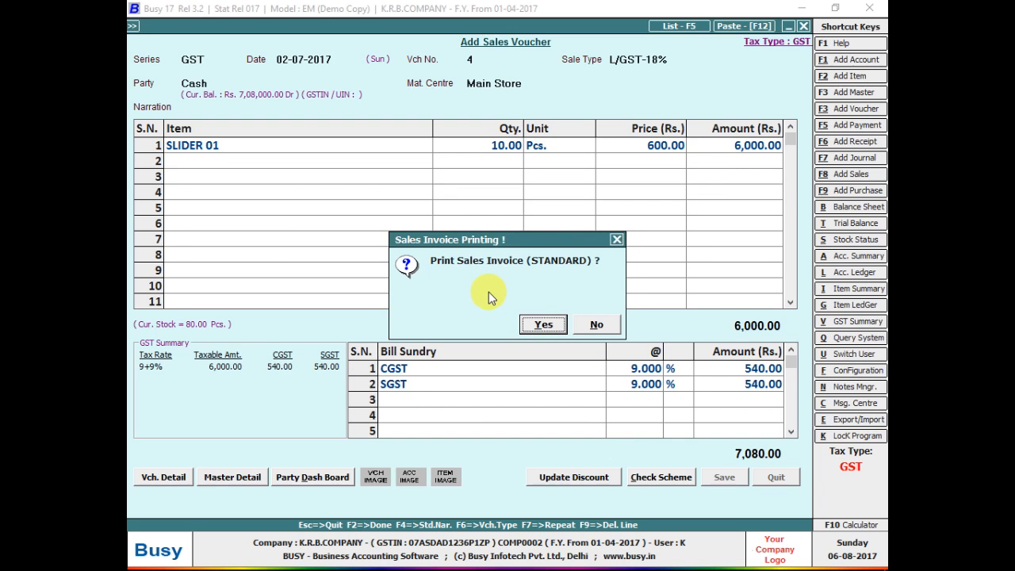
key(Right)
key(Return)
key(Escape)
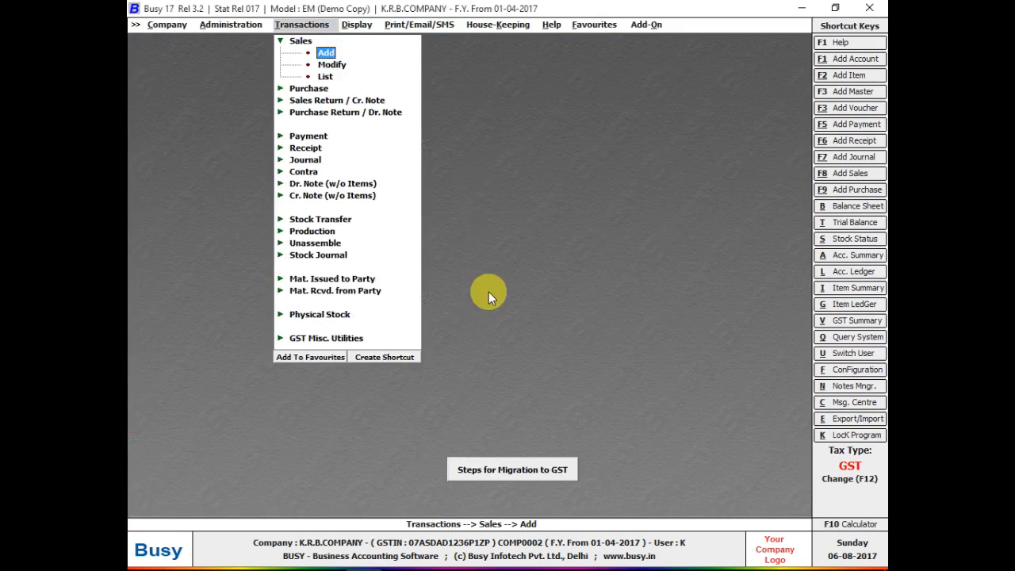
Open the GSTR-1 report with the period 01-07-2017 to 30-07-2017.
key(Right)
key(Return)
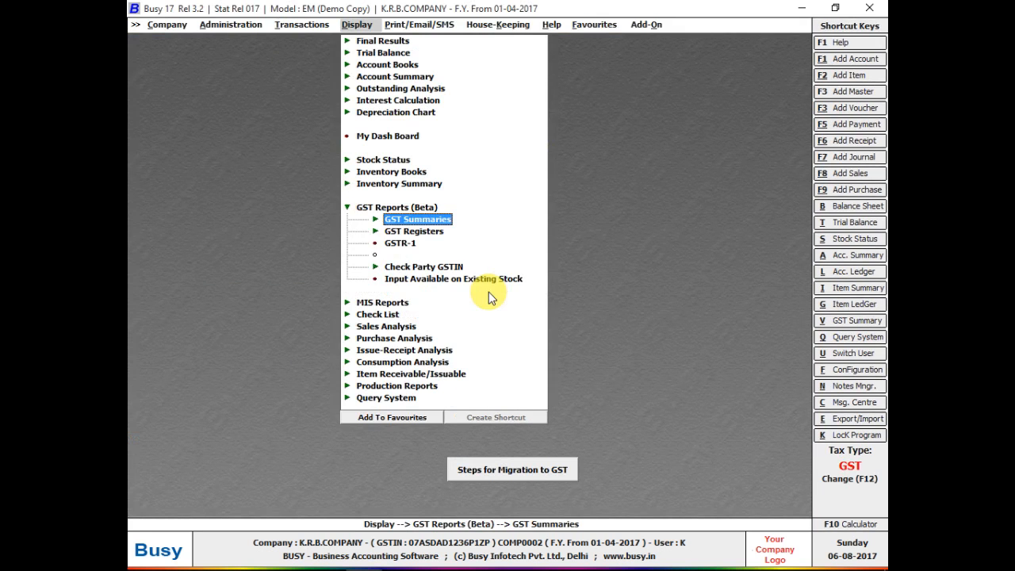
key(Down)
key(Down)
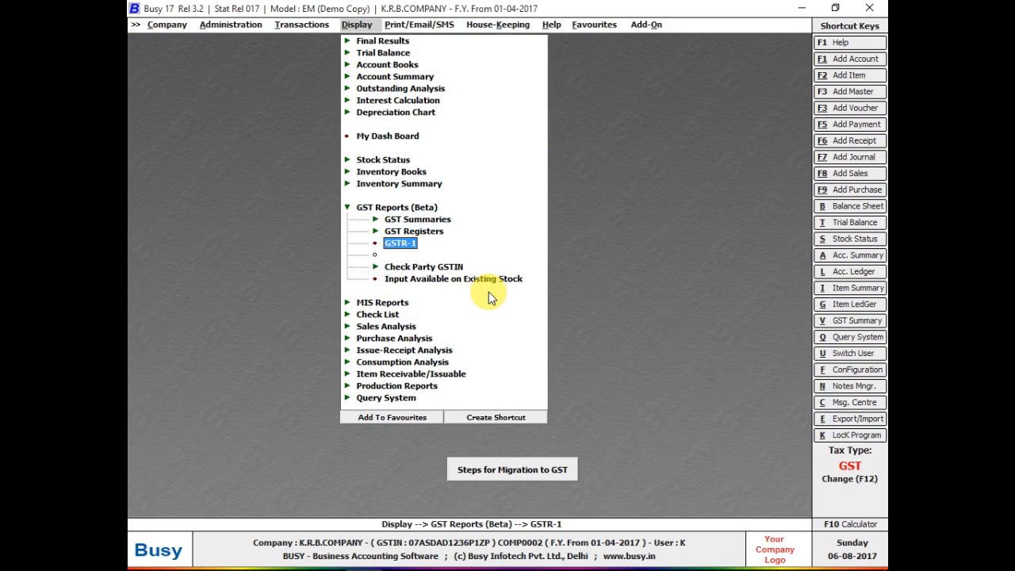
key(Return)
key(Return)
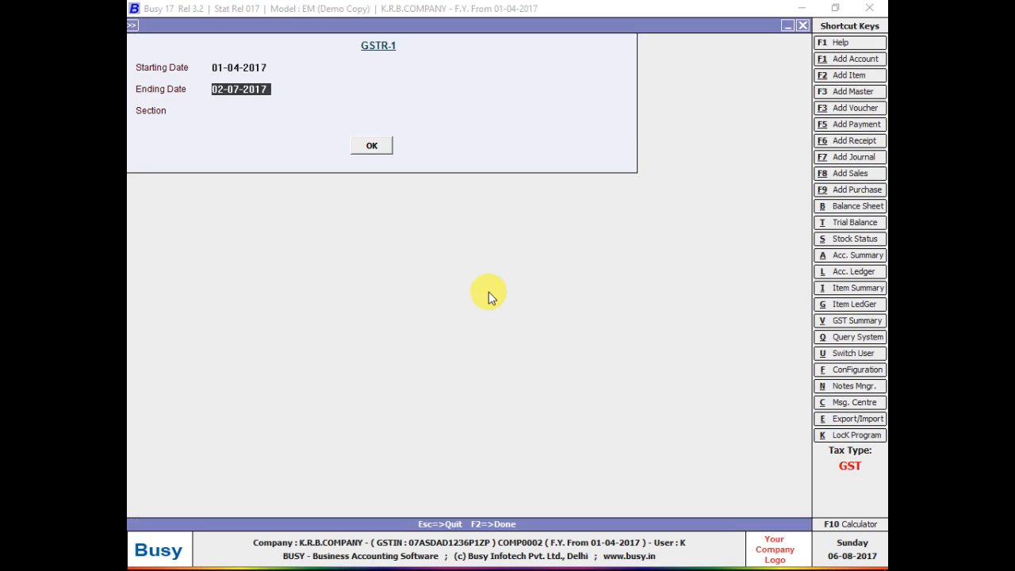
key(Up)
text(01-07-2017)
key(Return)
text(30-07-2017)
key(Return)
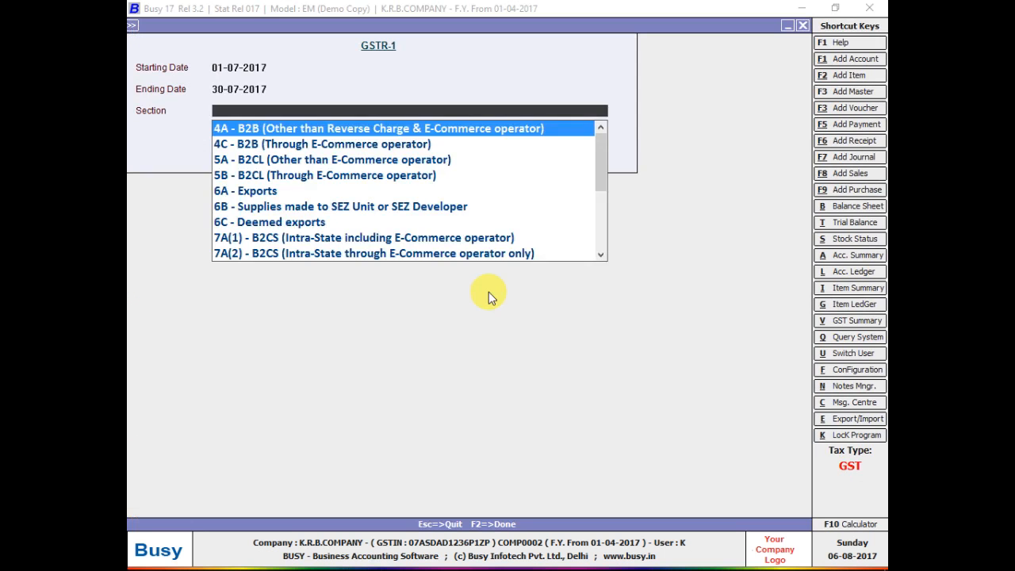
Preview the 5A and 5B B2CL sections, then open the 7A(1) B2CS report.
key(Down)
key(Down)
key(Down)
key(Up)
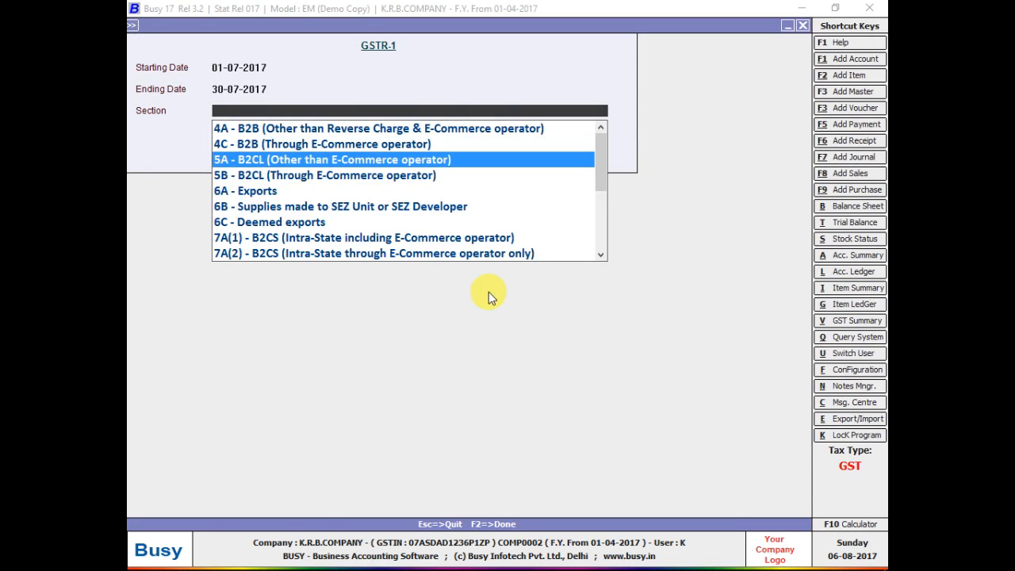
key(Return)
key(Return)
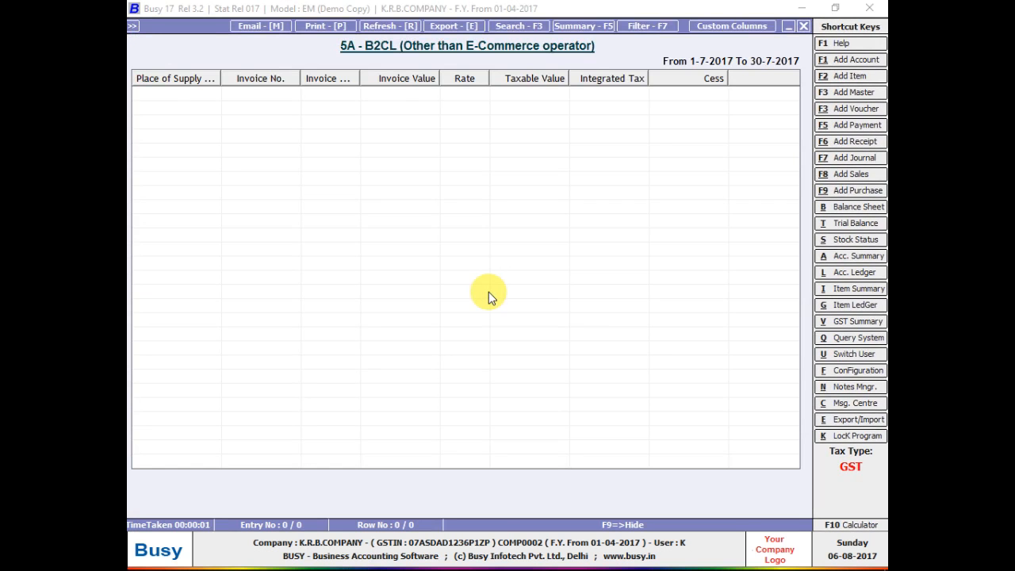
key(Escape)
key(Return)
key(Return)
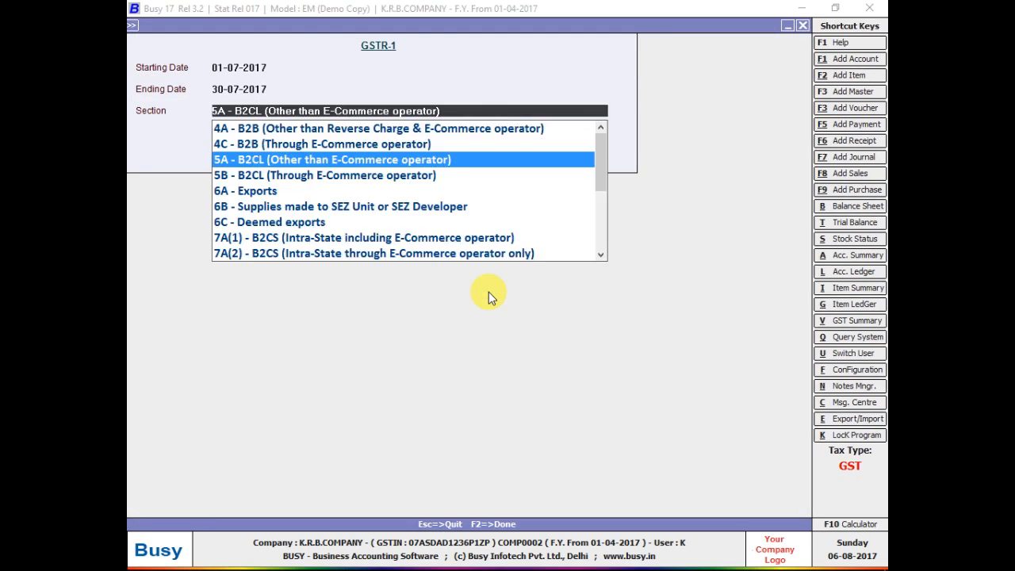
key(Down)
key(Return)
key(Return)
key(Escape)
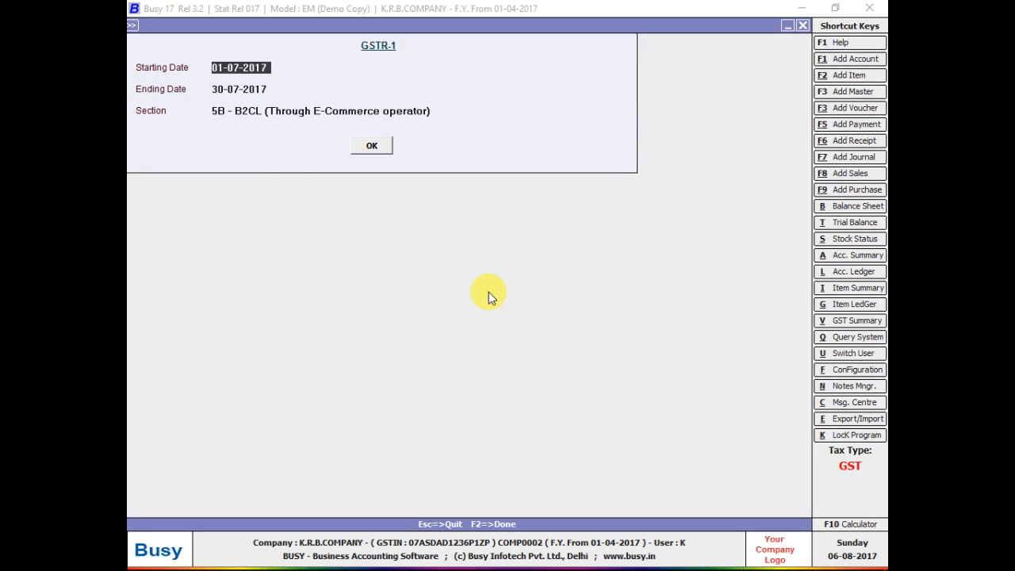
key(Return)
key(Return)
key(Down)
key(Down)
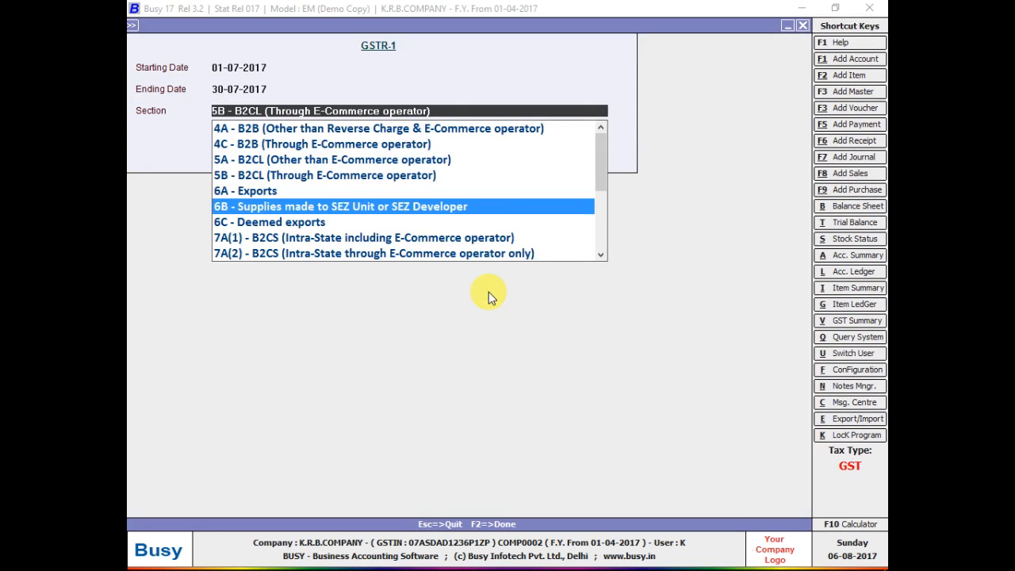
key(Down)
key(Down)
key(Return)
key(Return)
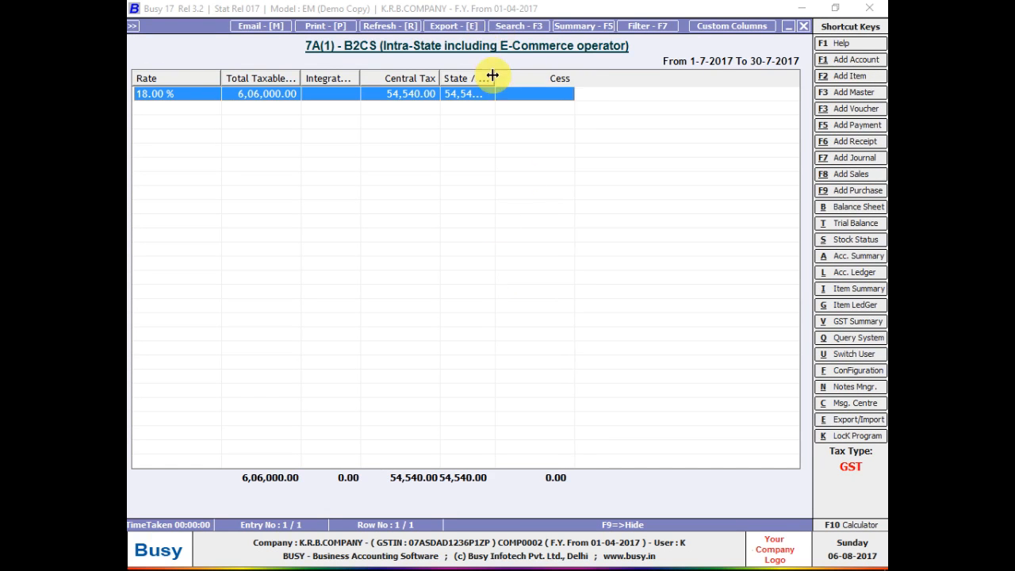
Widen the State / UT Tax column and inspect the vouchers behind the 18.00 % row twice.
drag(490, 77, 550, 107)
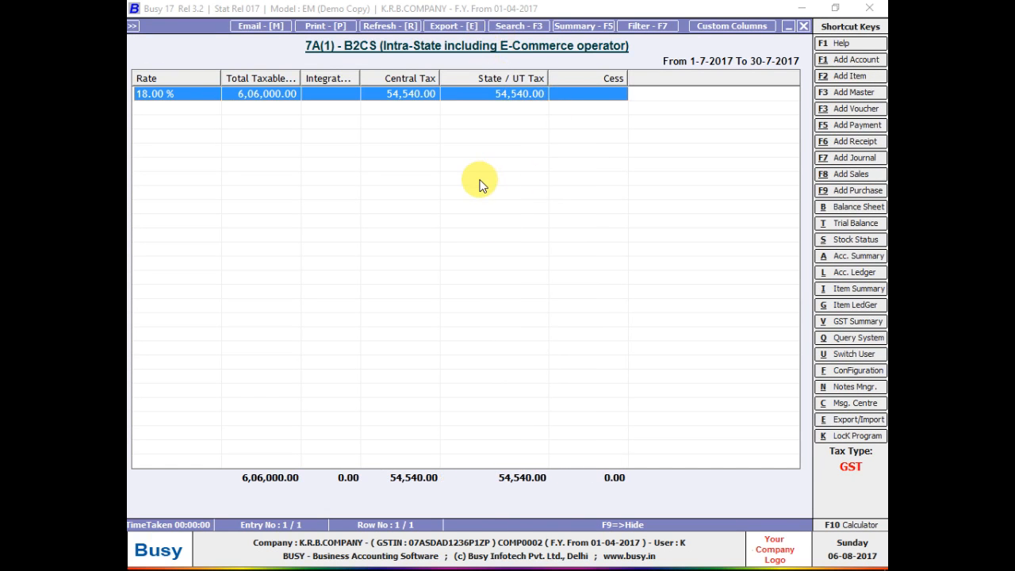
double_click(284, 97)
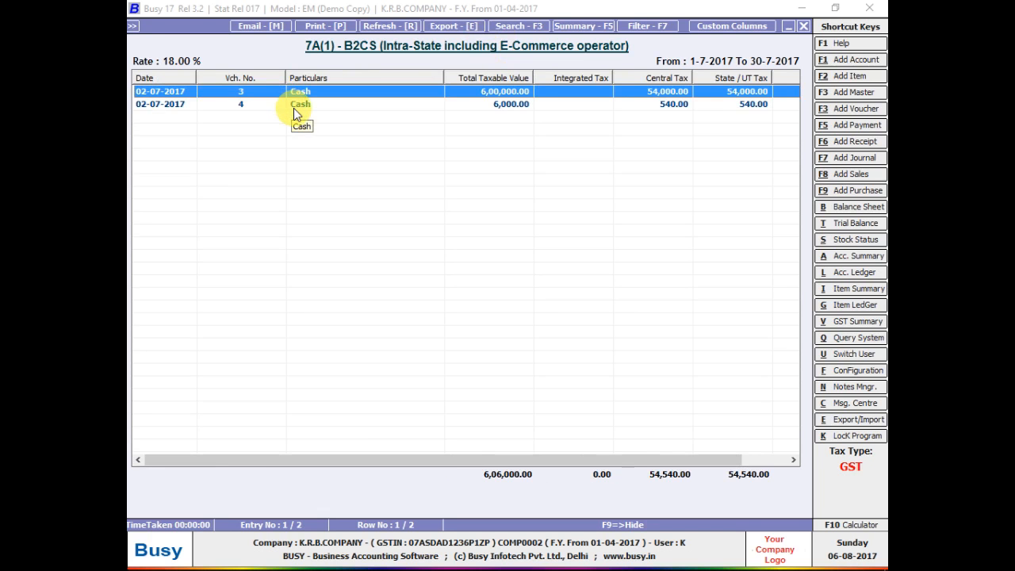
key(Escape)
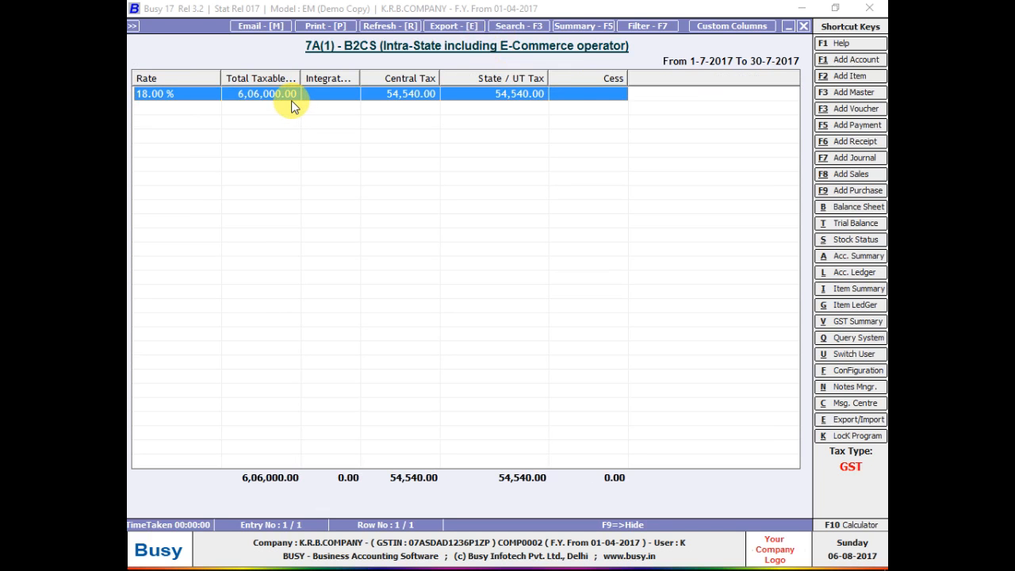
double_click(292, 106)
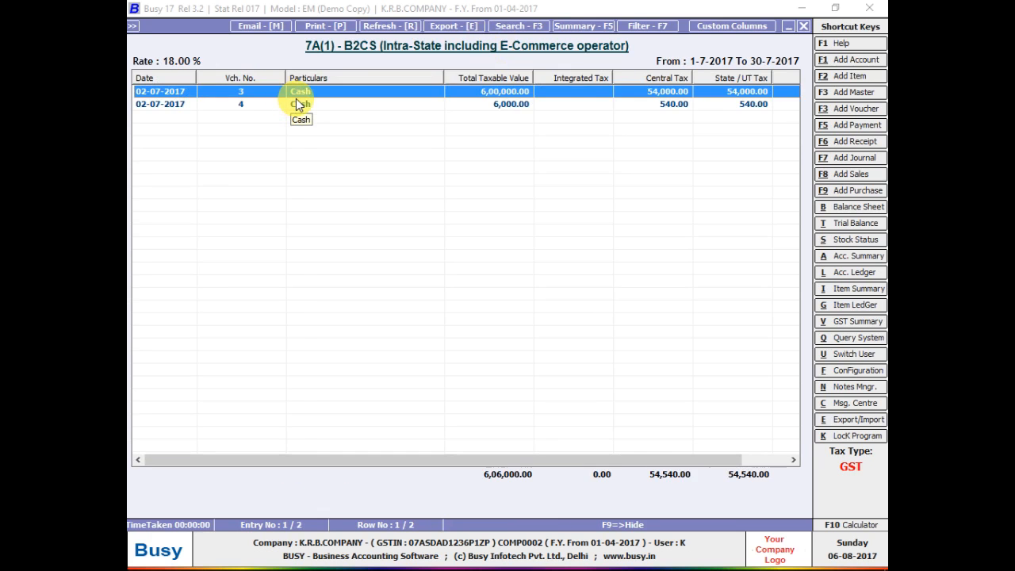
key(Escape)
key(Escape)
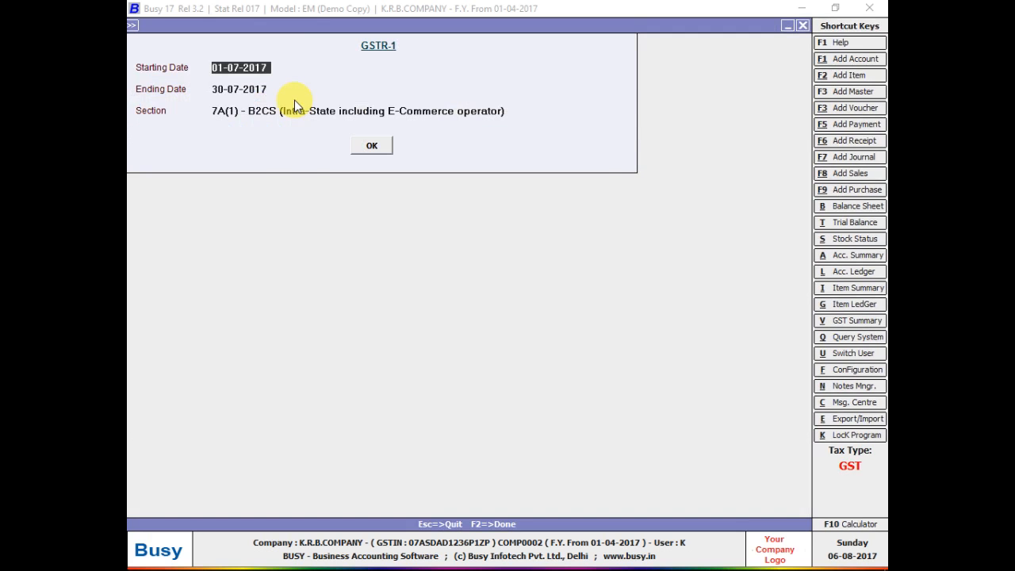
Browse the GSTR-1 section list and open the 5A B2CL report.
key(Return)
key(Return)
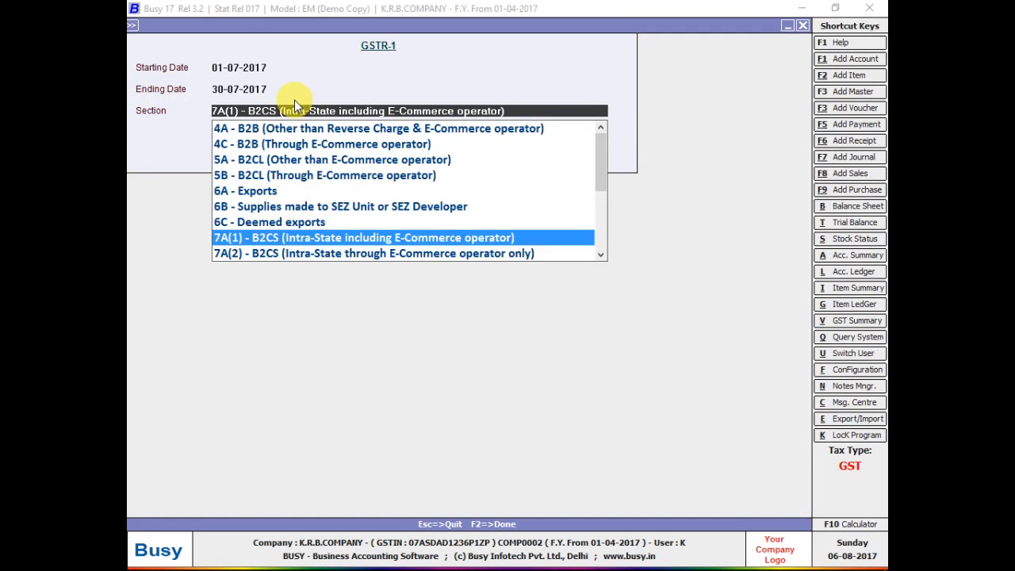
key(Down)
key(Down)
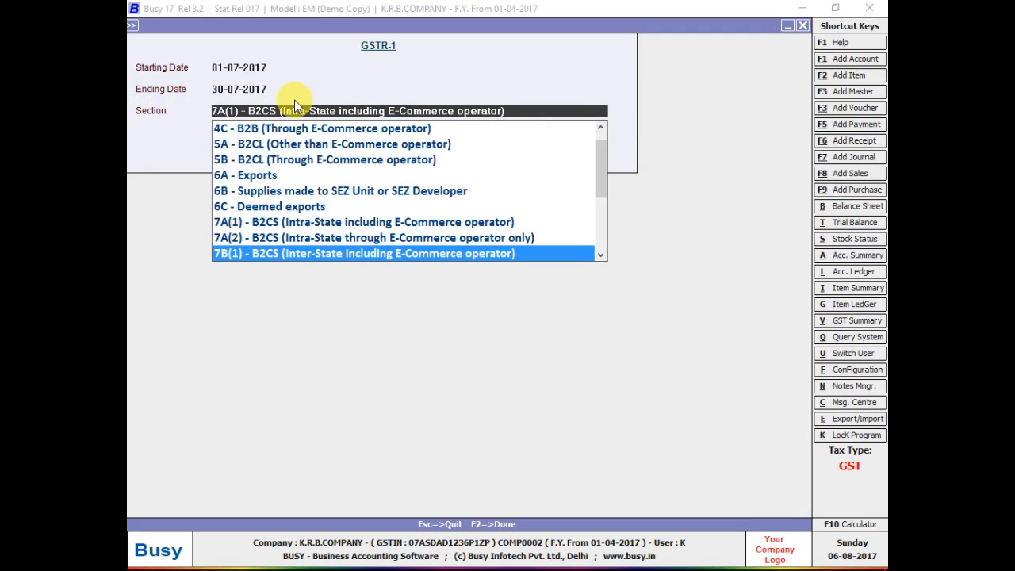
key(Down)
key(Down)
key(Down)
key(Down)
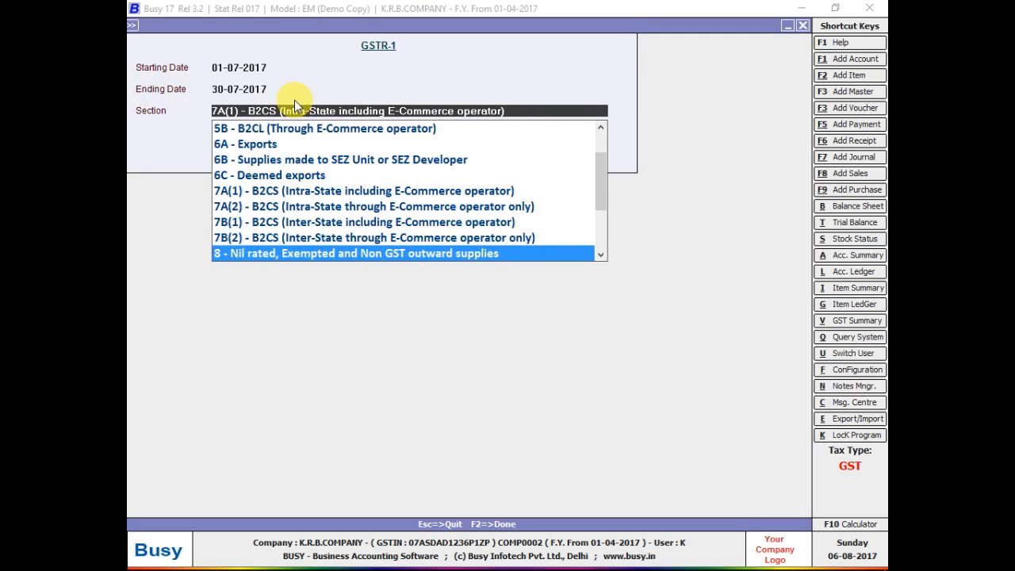
key(Down)
key(Down)
key(Down)
key(Down)
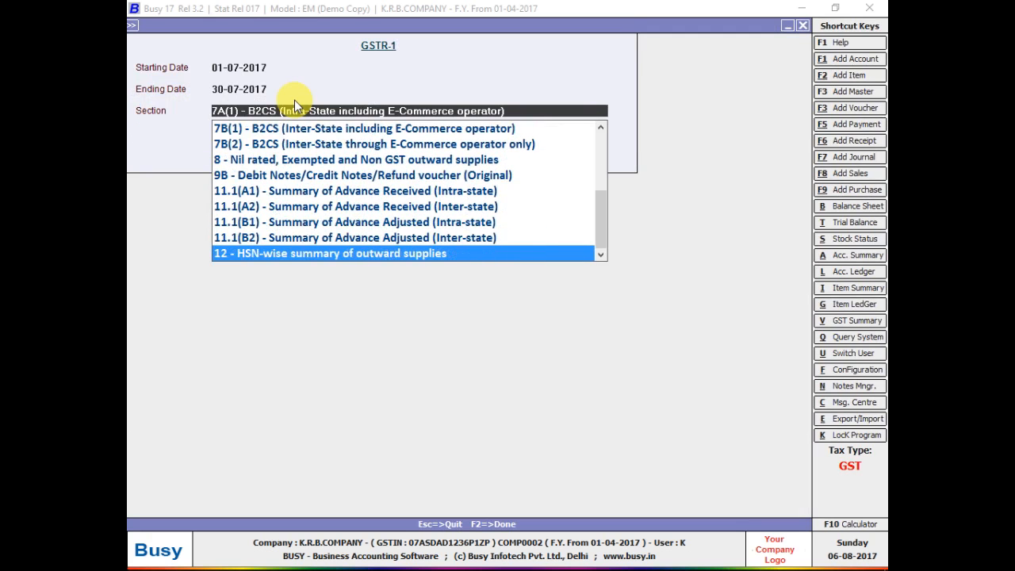
key(Up)
key(Up)
key(Up)
key(Up)
key(Up)
key(Up)
key(Up)
key(Up)
key(Up)
key(Up)
key(Up)
key(Up)
key(Up)
key(Up)
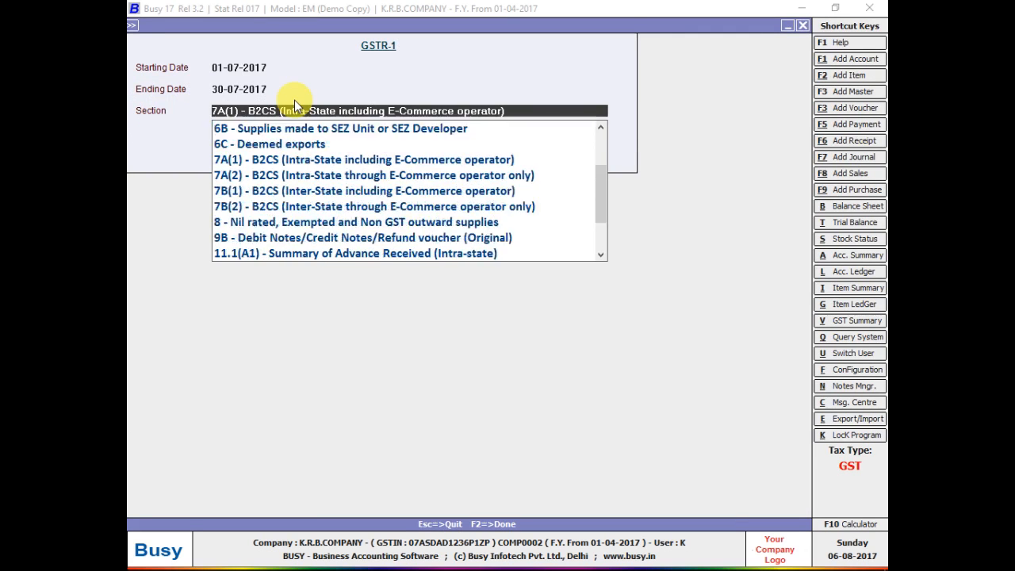
key(Up)
key(Up)
key(Down)
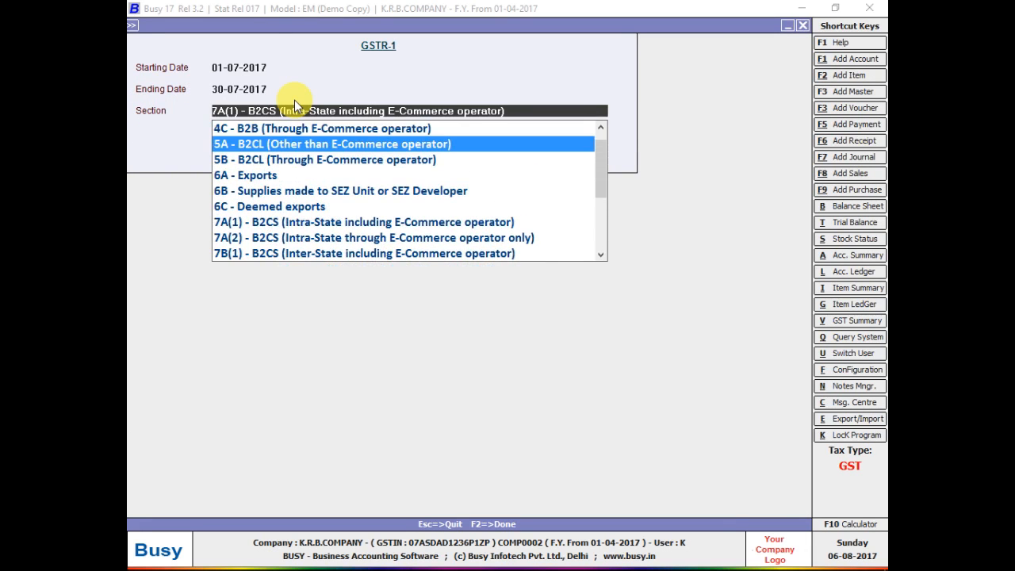
key(Return)
key(F1)
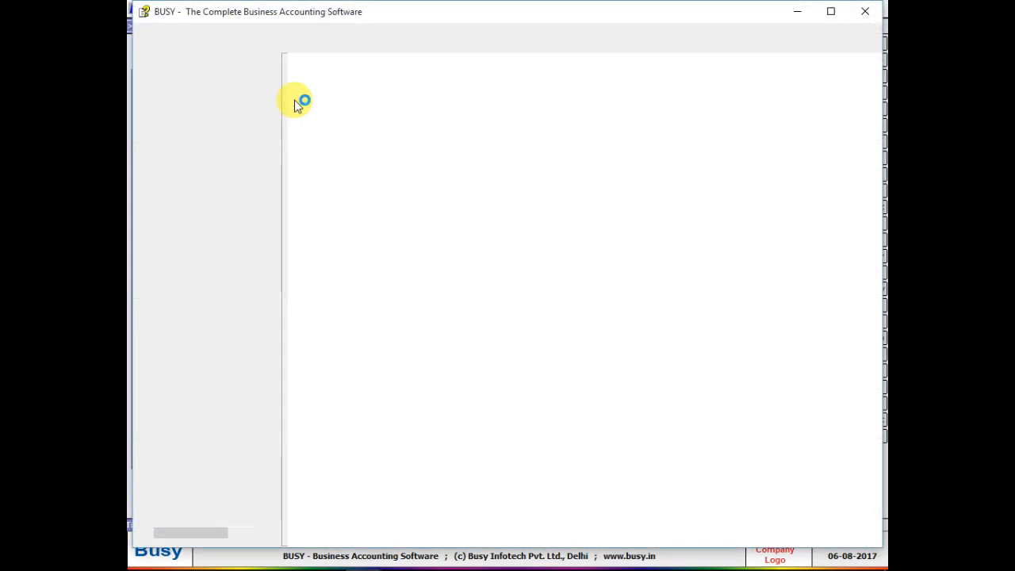
key(Escape)
Open the 5B B2CL report and return to the GSTR-1 setup.
key(Escape)
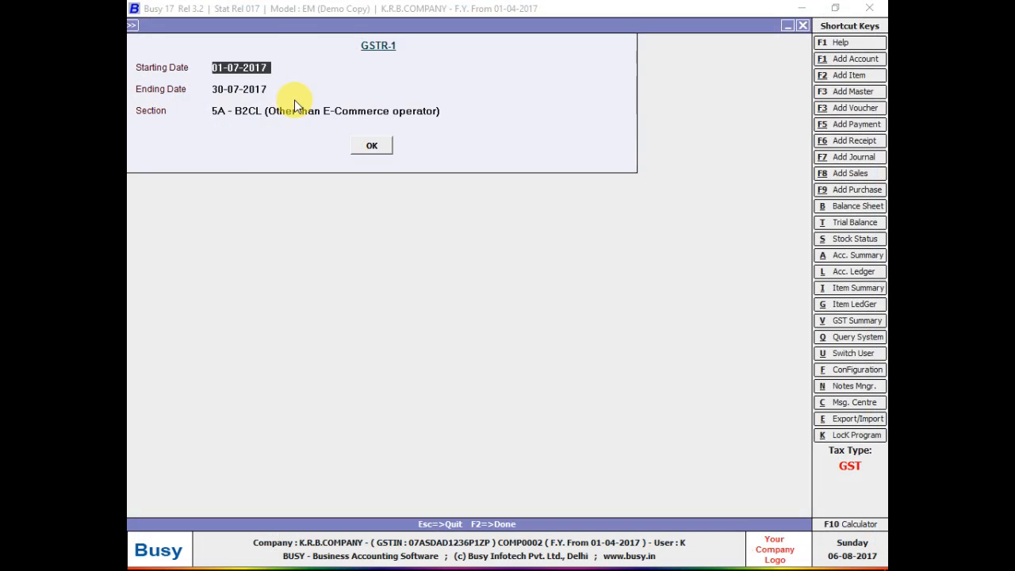
key(Return)
key(Return)
key(Down)
key(Return)
key(Escape)
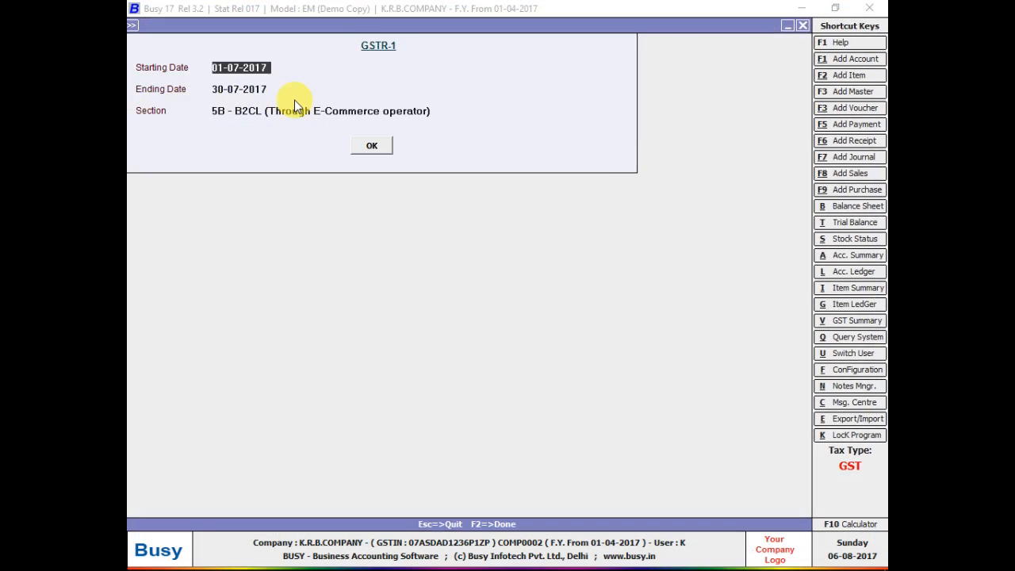
key(Return)
View the 7A(2) B2CS report, then select 7A(1) B2CS again.
key(Return)
key(Down)
key(Down)
key(Down)
key(Down)
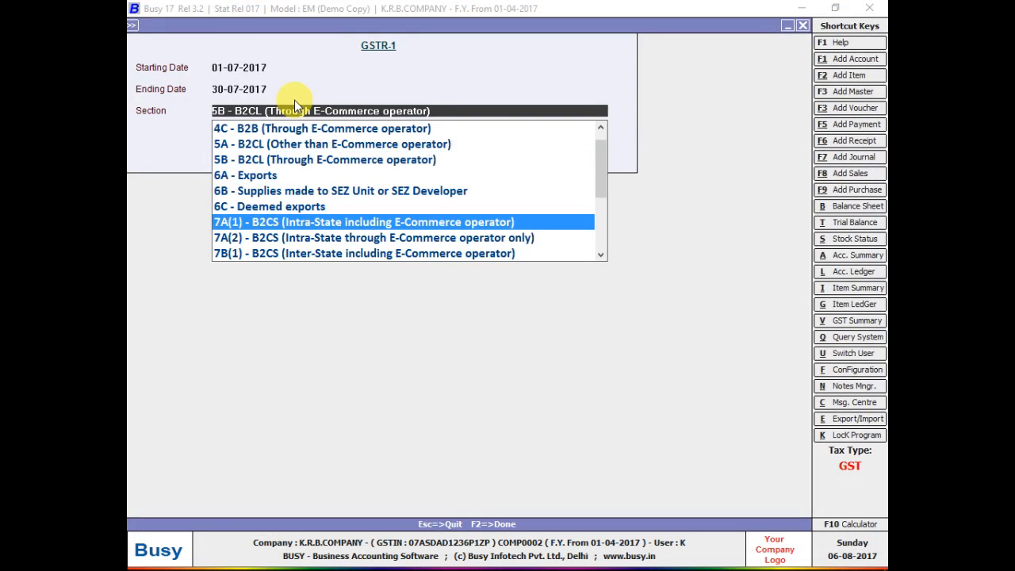
key(Down)
key(Return)
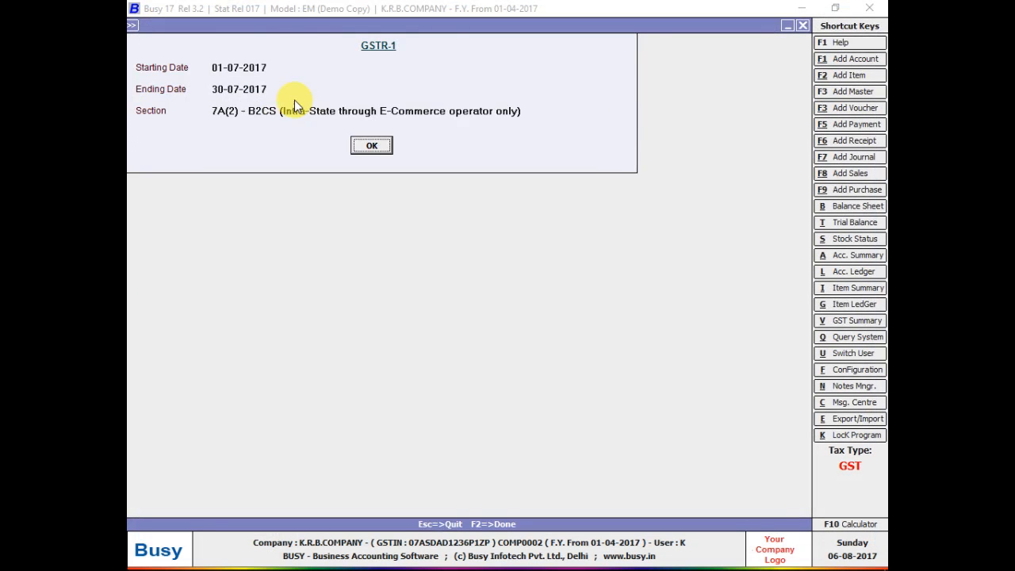
key(Escape)
key(Return)
key(Return)
key(Up)
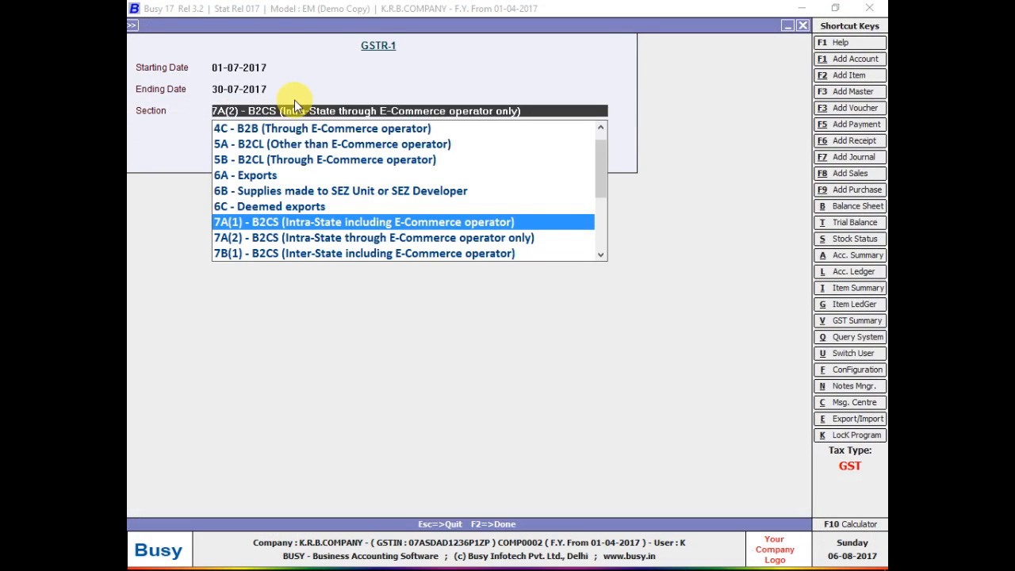
key(Return)
key(Return)
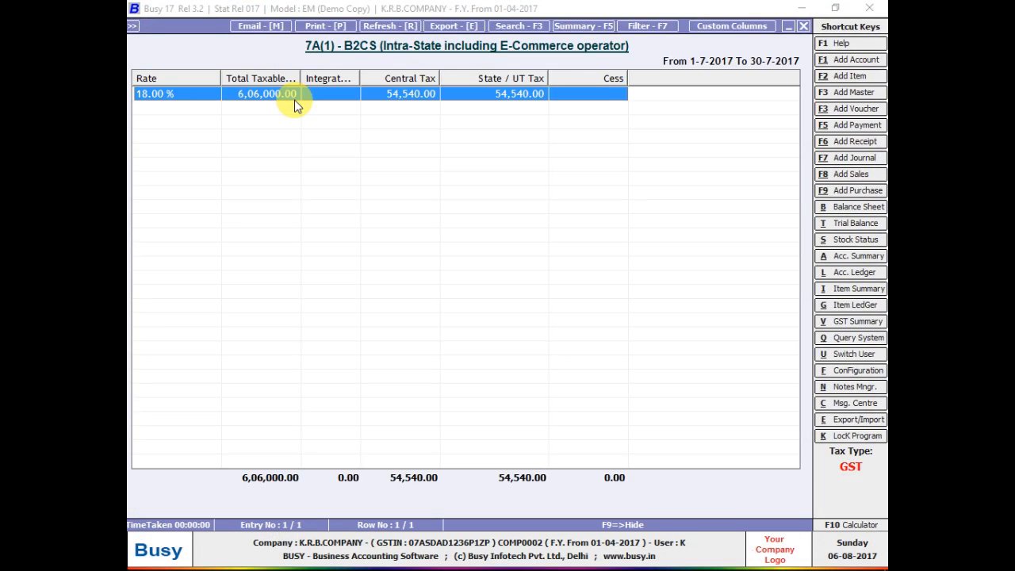
Export the 7A(1) B2CS report in Microsoft Excel data format.
click(468, 26)
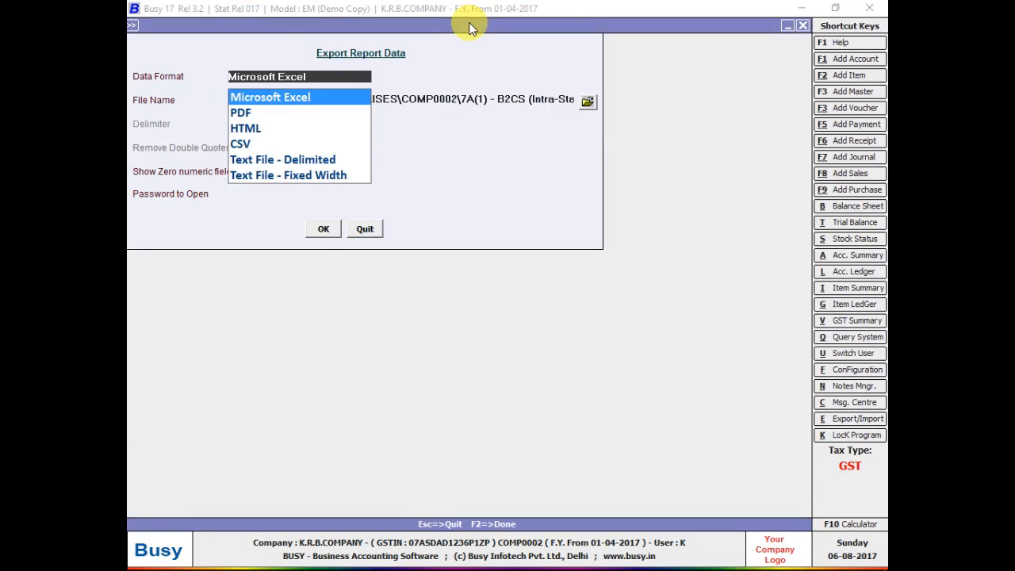
click(322, 235)
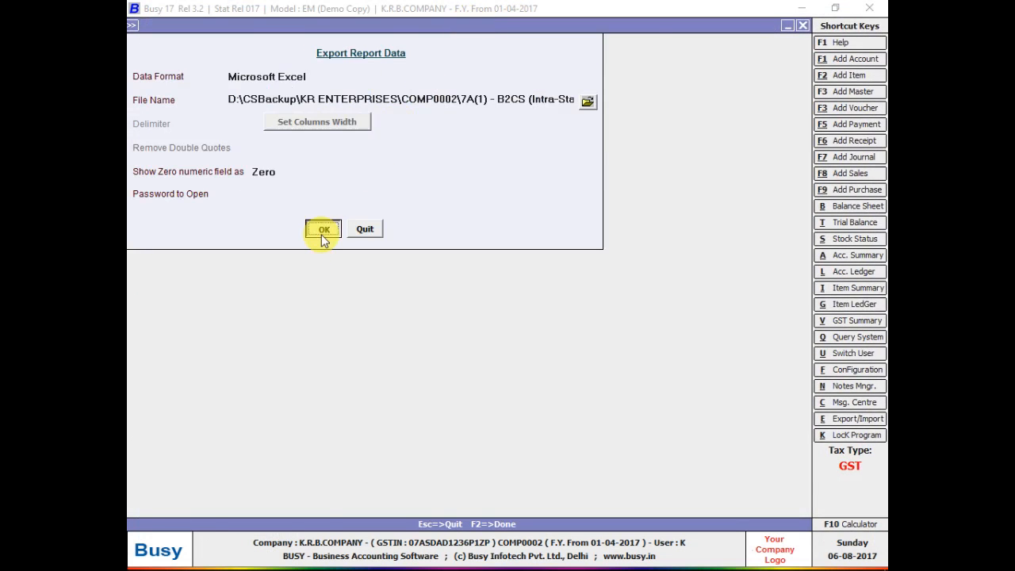
click(322, 236)
key(alt+Tab)
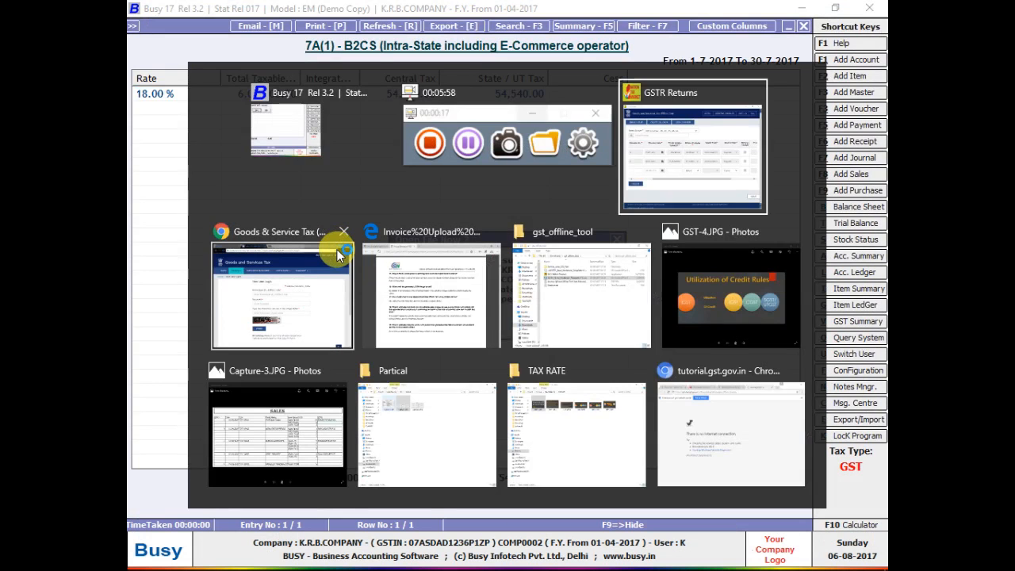
Open GSTR1_Excel_Workbook_Template-V1.1.xlsx from the gst_offline_tool folder window.
key(Tab)
key(Tab)
key(Tab)
key(Tab)
key(Tab)
key(Tab)
key(Tab)
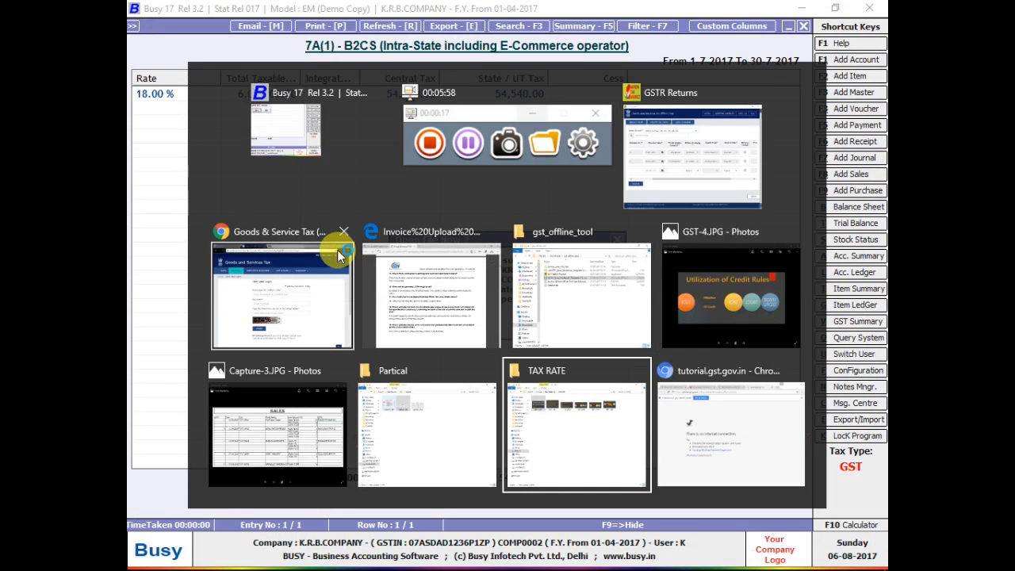
key(Tab)
key(Tab)
key(Tab)
key(Tab)
key(Tab)
key(Tab)
key(Tab)
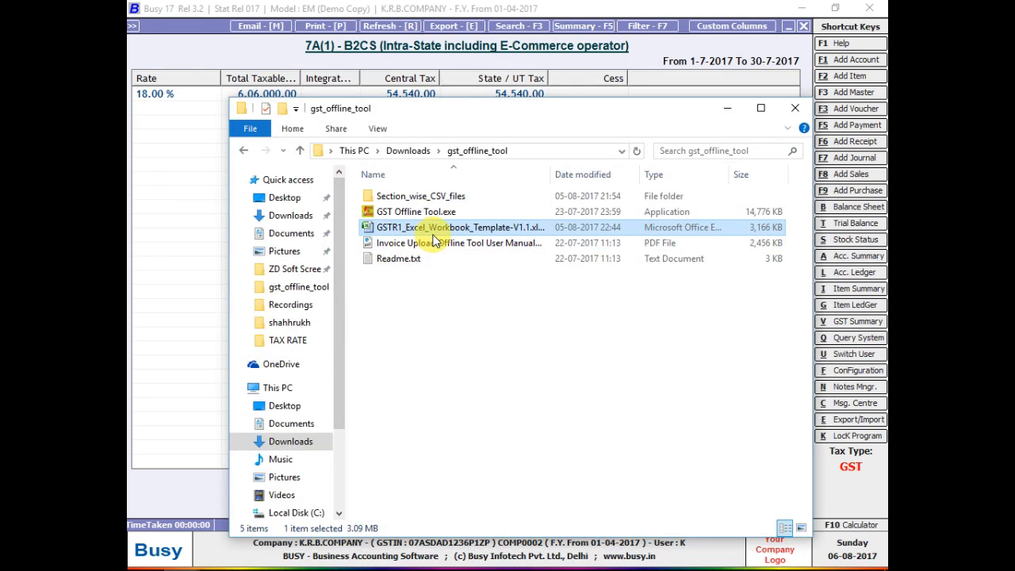
double_click(441, 231)
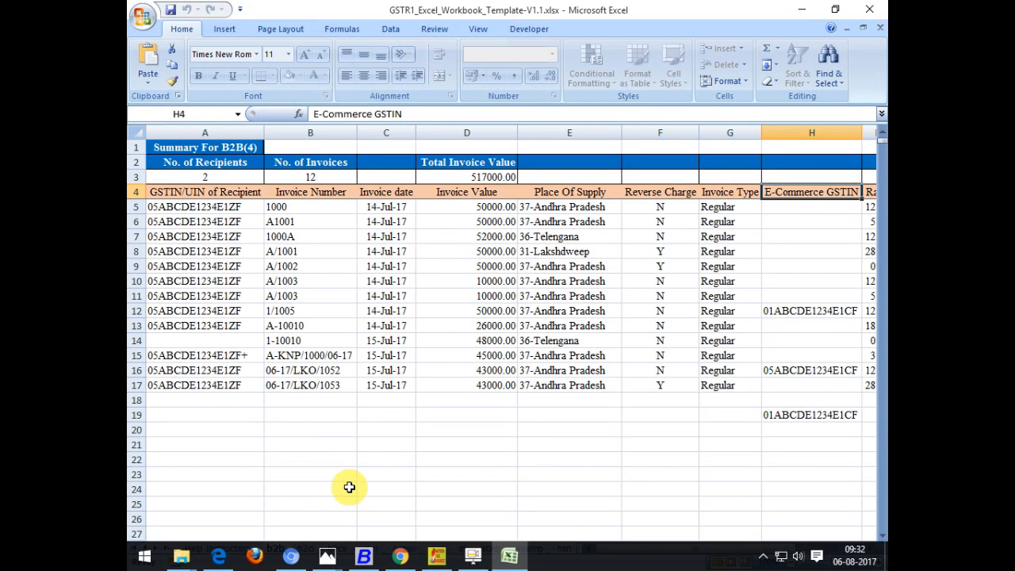
On the b2cl sheet, select each column A–G: invoice number, date, value, place of supply, rate, taxable value, cess.
click(308, 547)
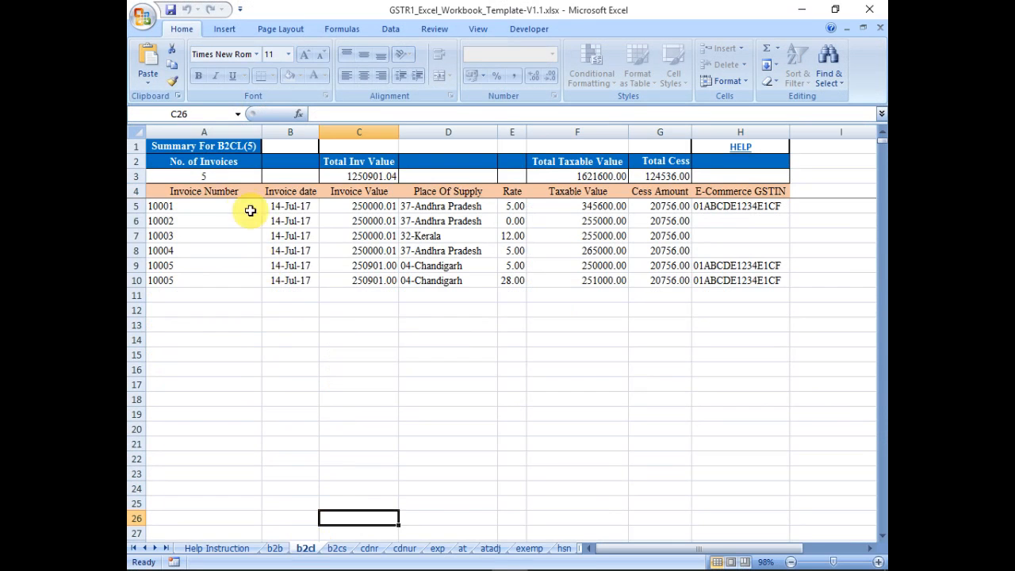
drag(249, 210, 244, 307)
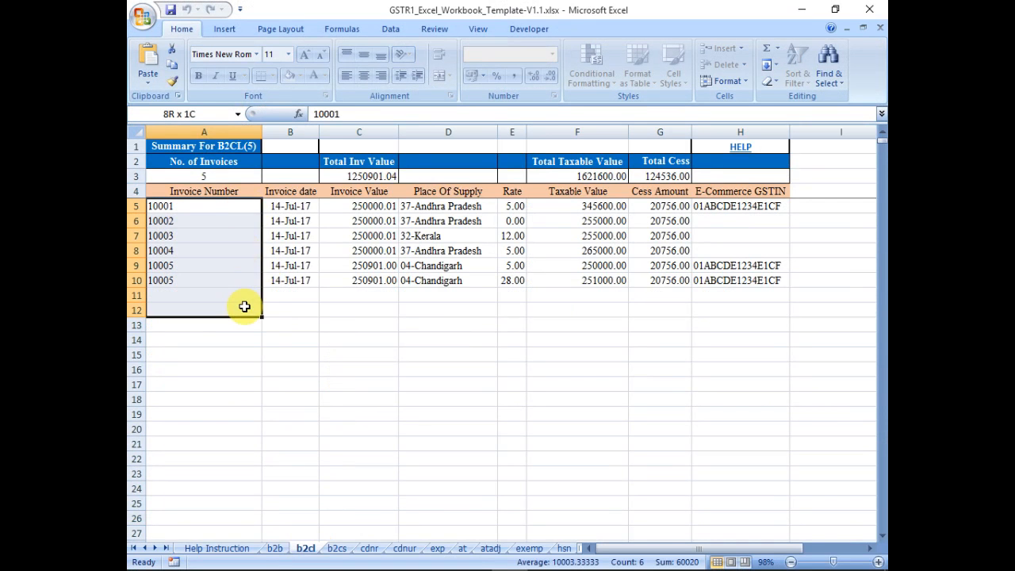
drag(298, 223, 302, 284)
drag(364, 208, 394, 347)
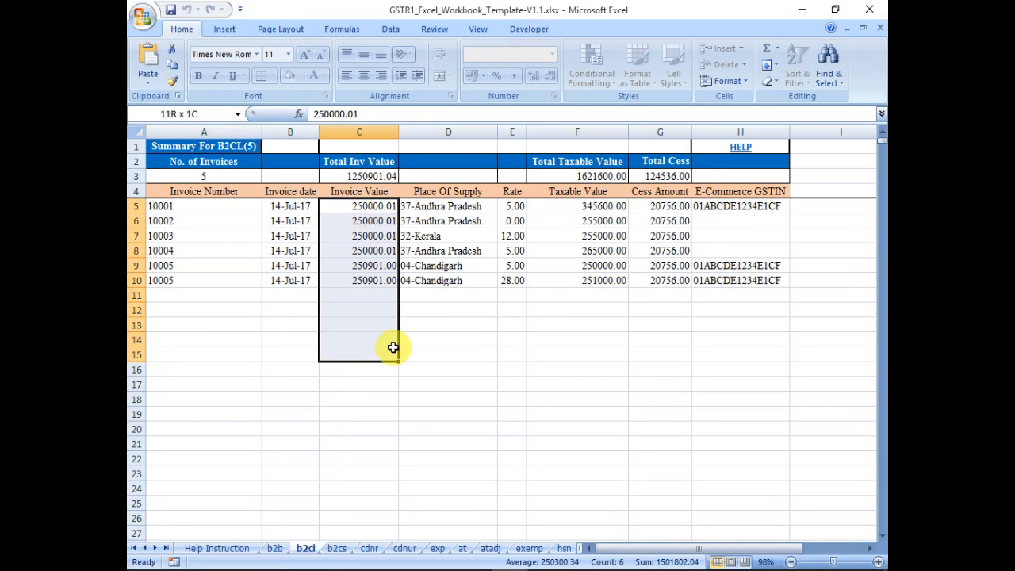
drag(444, 221, 452, 310)
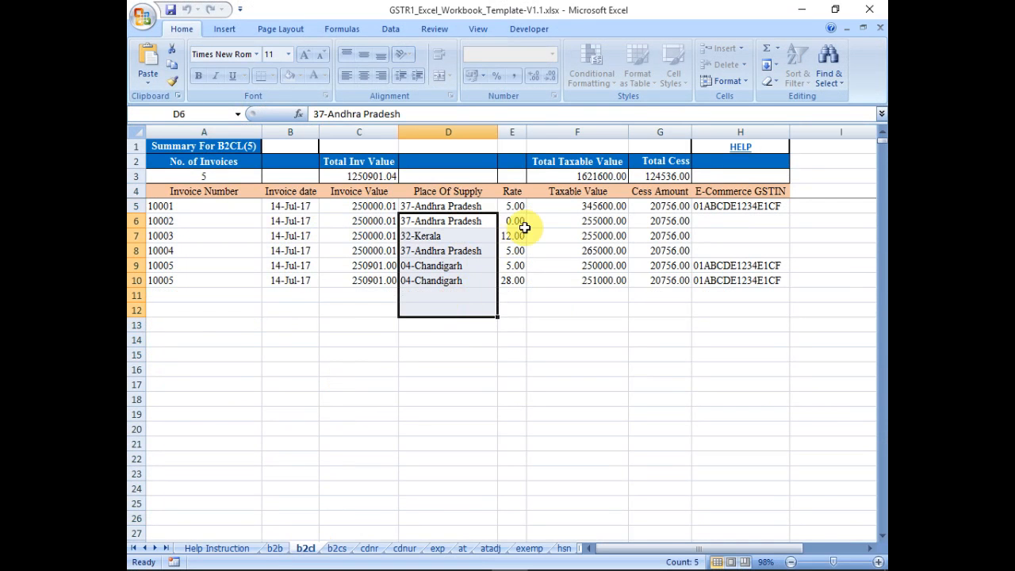
drag(516, 208, 520, 281)
drag(586, 236, 618, 281)
click(636, 206)
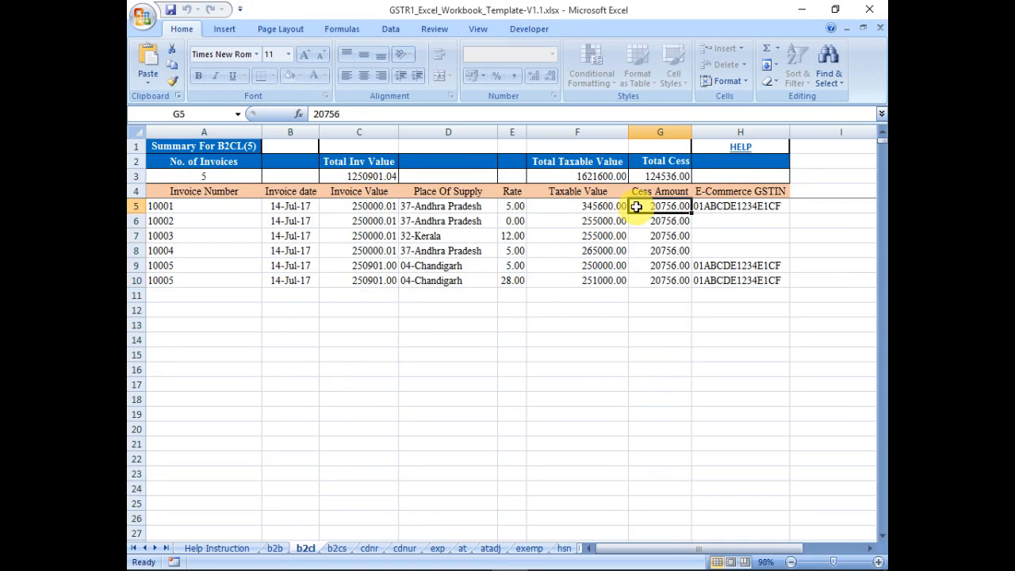
drag(636, 206, 638, 251)
key(alt+Tab)
key(alt+Tab)
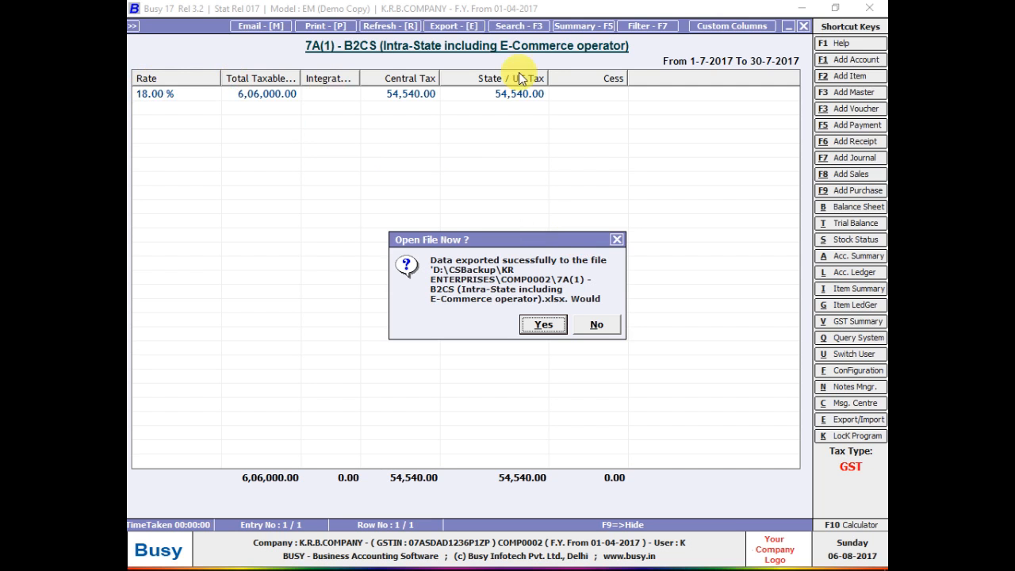
Open the exported B2CS workbook and compare its 18% totals (606000, 54540) with Busy.
click(536, 324)
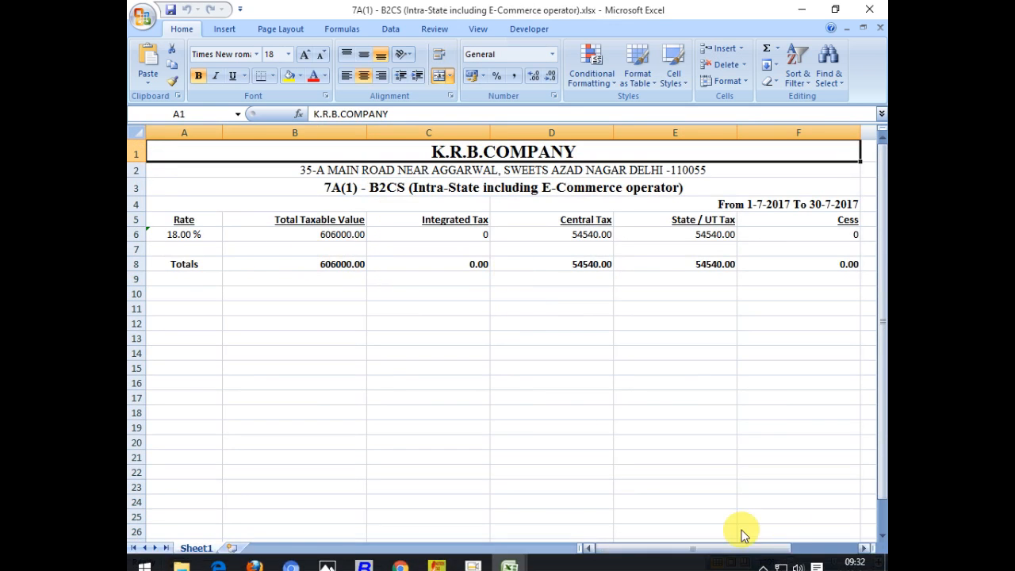
right_click(714, 565)
click(707, 500)
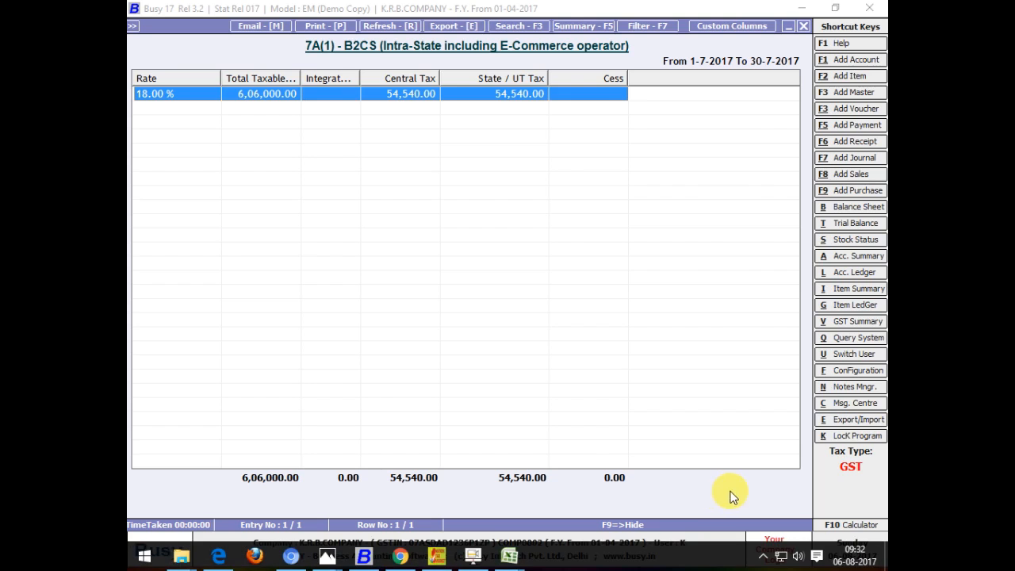
right_click(659, 561)
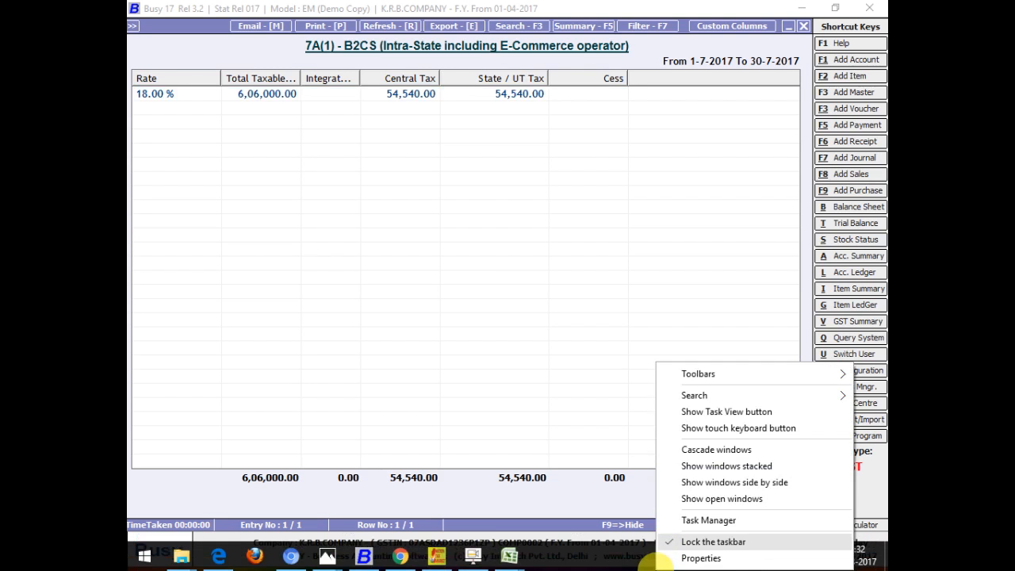
click(708, 499)
right_click(679, 555)
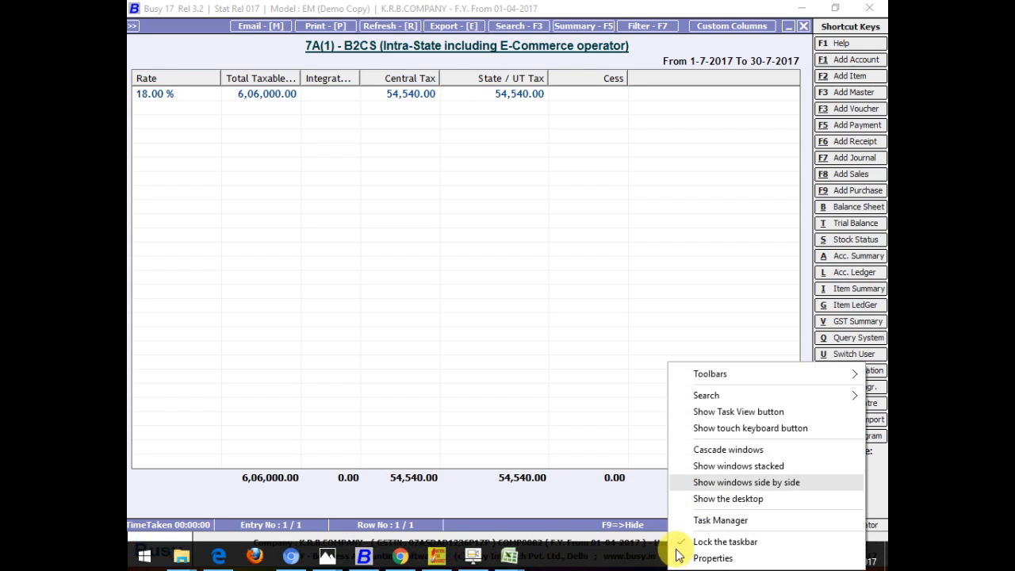
click(710, 497)
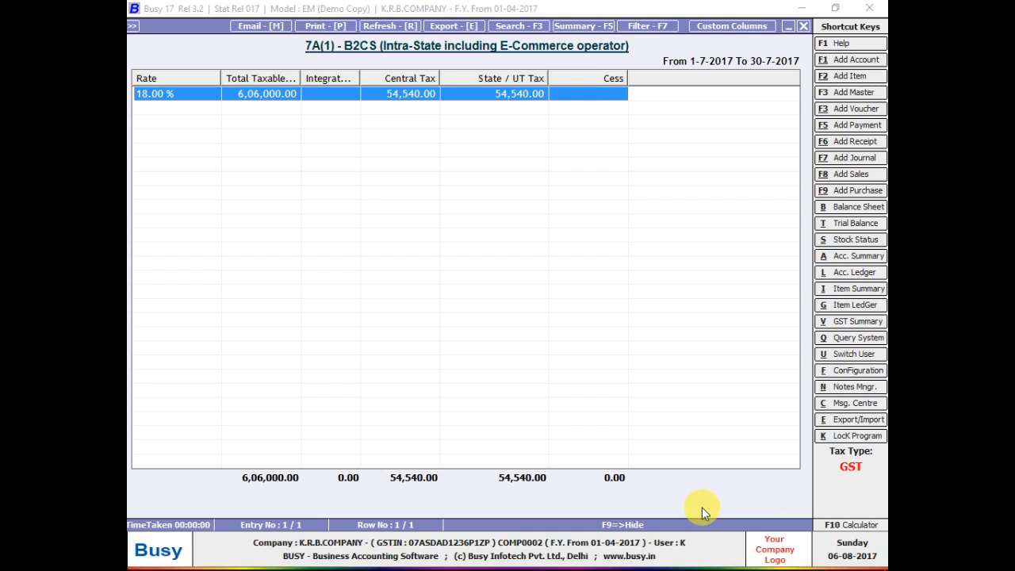
key(alt+Tab)
key(alt+Tab)
key(alt+Tab)
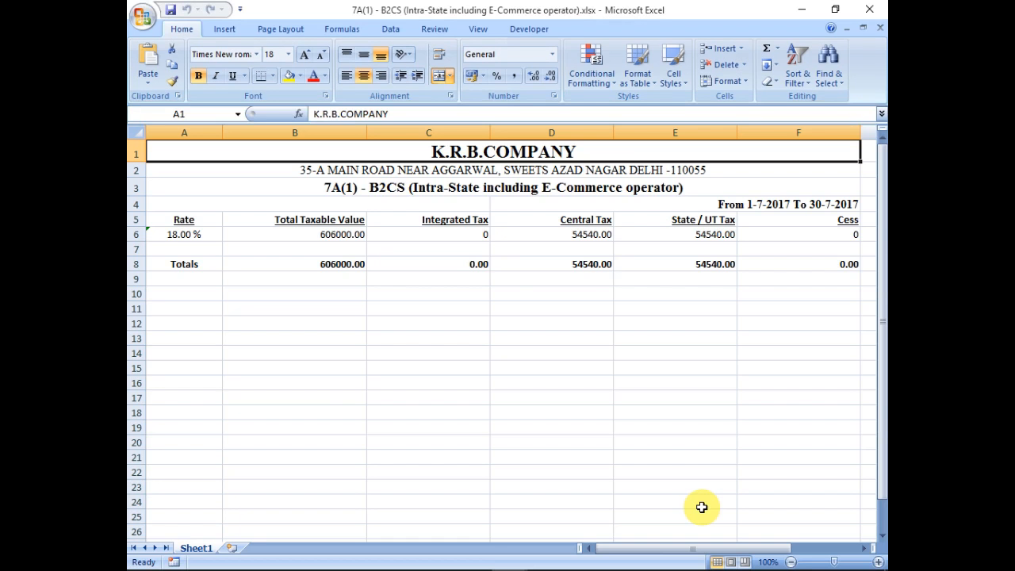
key(alt+Tab)
key(alt+Tab)
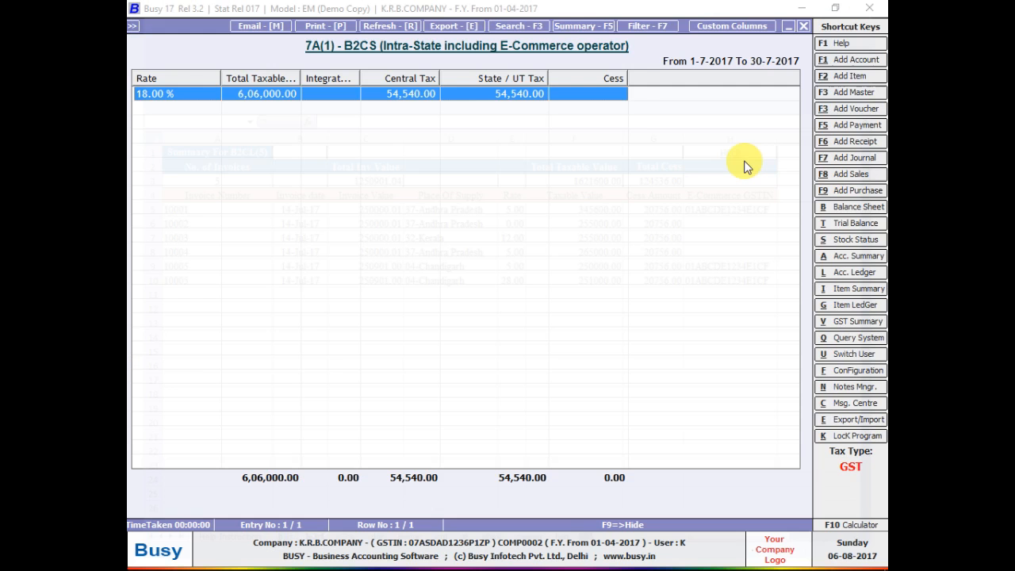
Show the desktop from the taskbar, then restore the open windows.
right_click(377, 556)
right_click(502, 567)
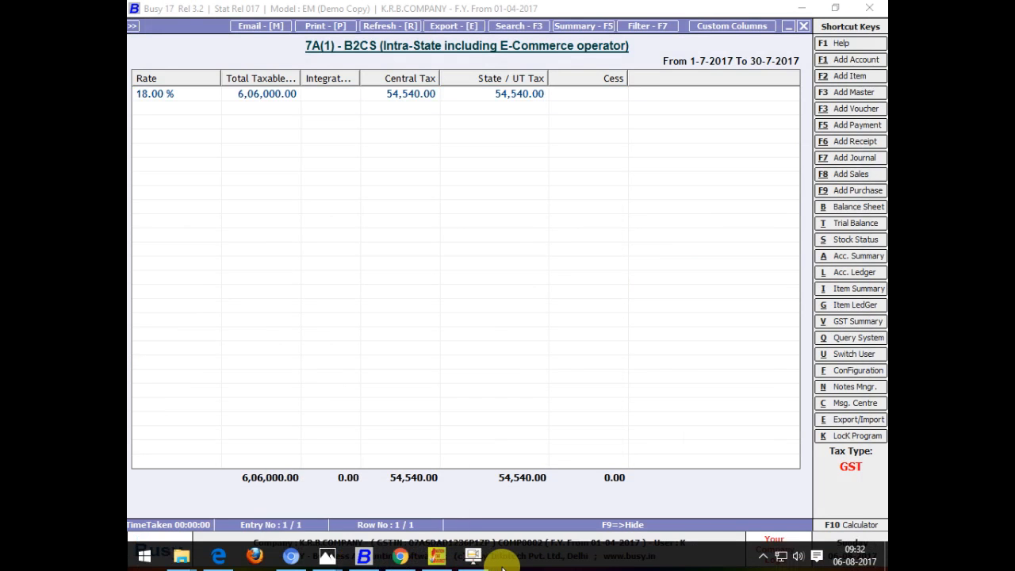
click(539, 485)
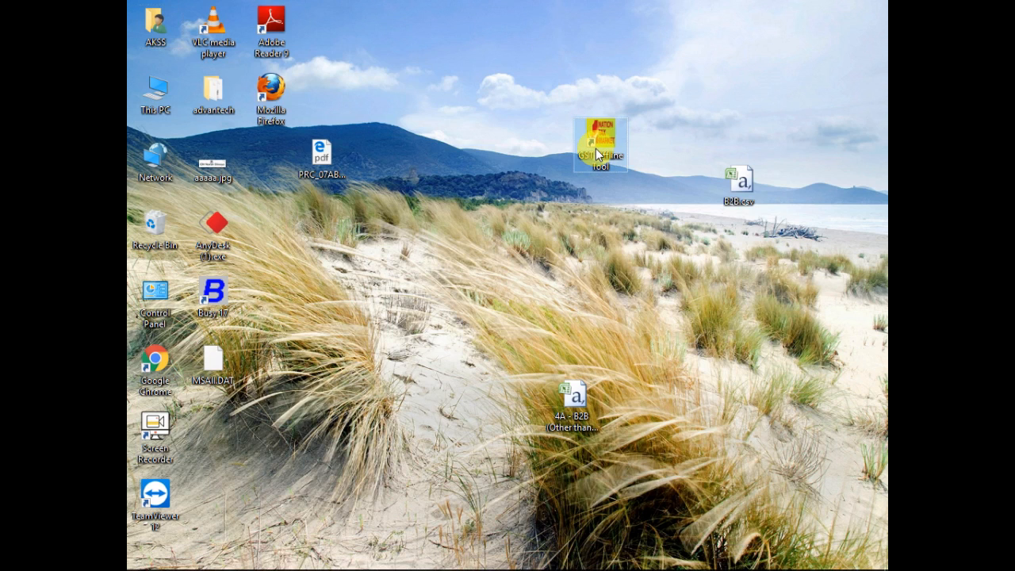
key(super+d)
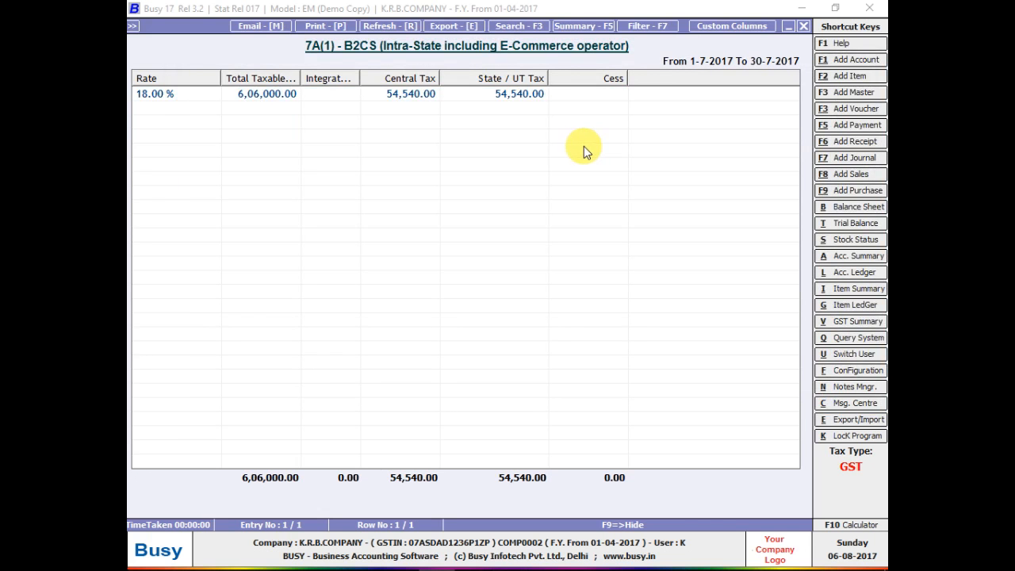
key(alt+Tab)
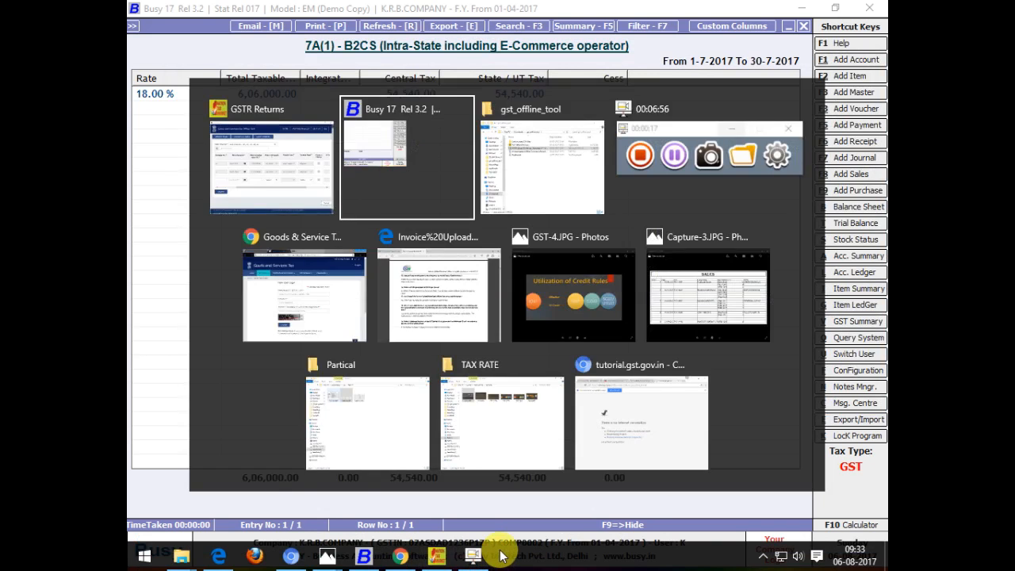
In the GST Offline Tool, view the B2C(Large) Invoices and B2C(Small) Details sections.
key(alt+Tab)
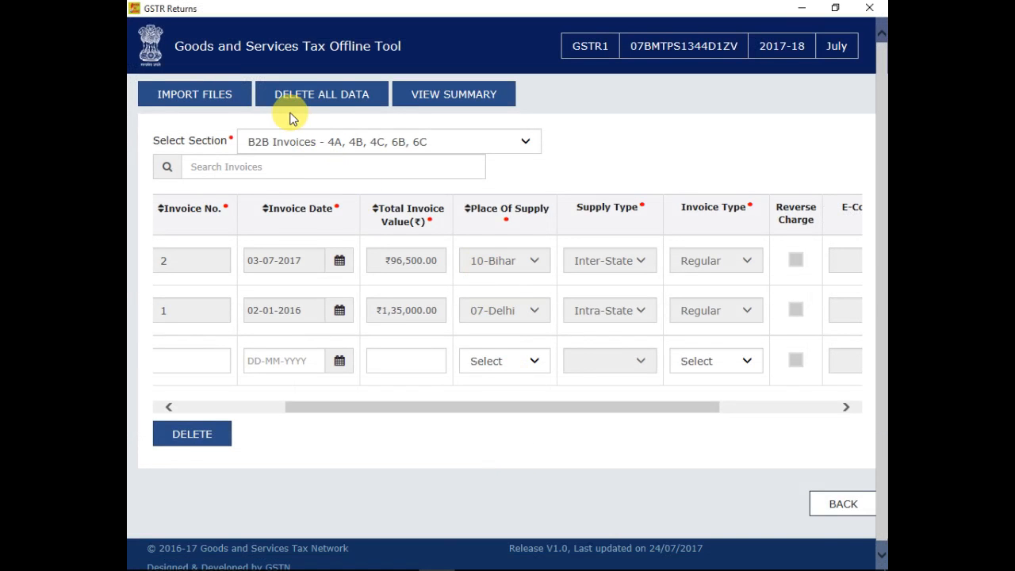
click(303, 141)
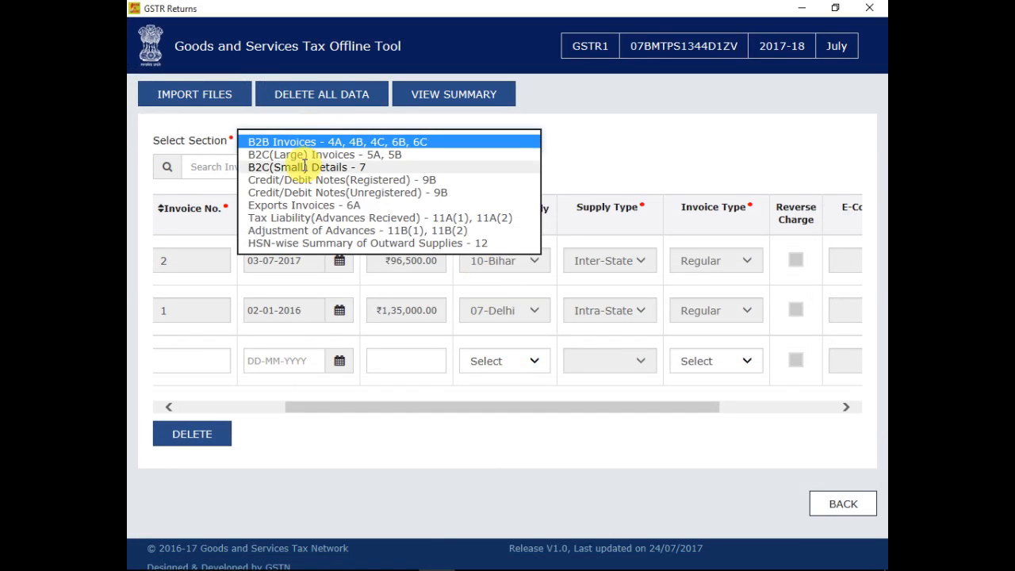
click(306, 156)
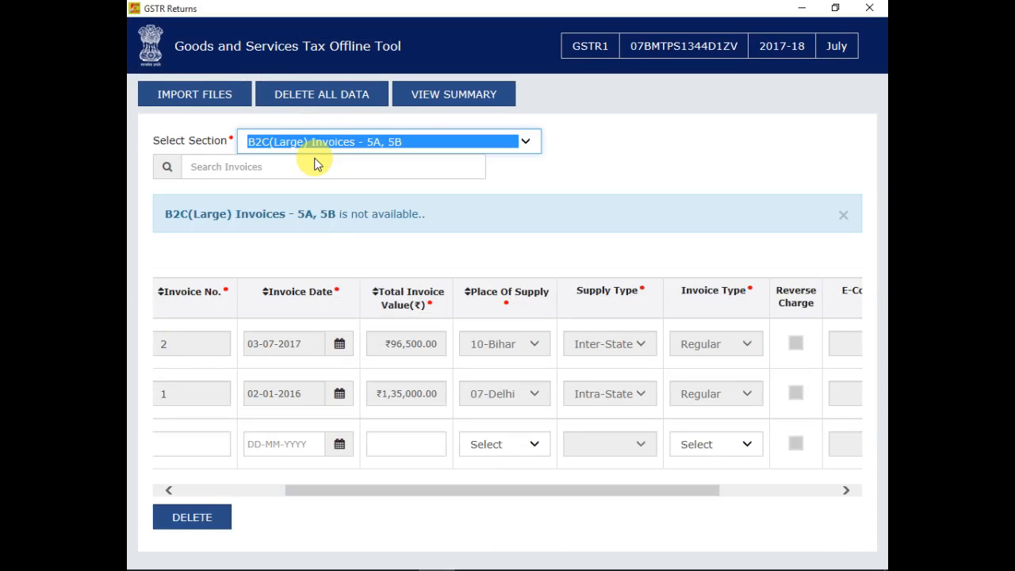
scroll(299, 268, down, 2)
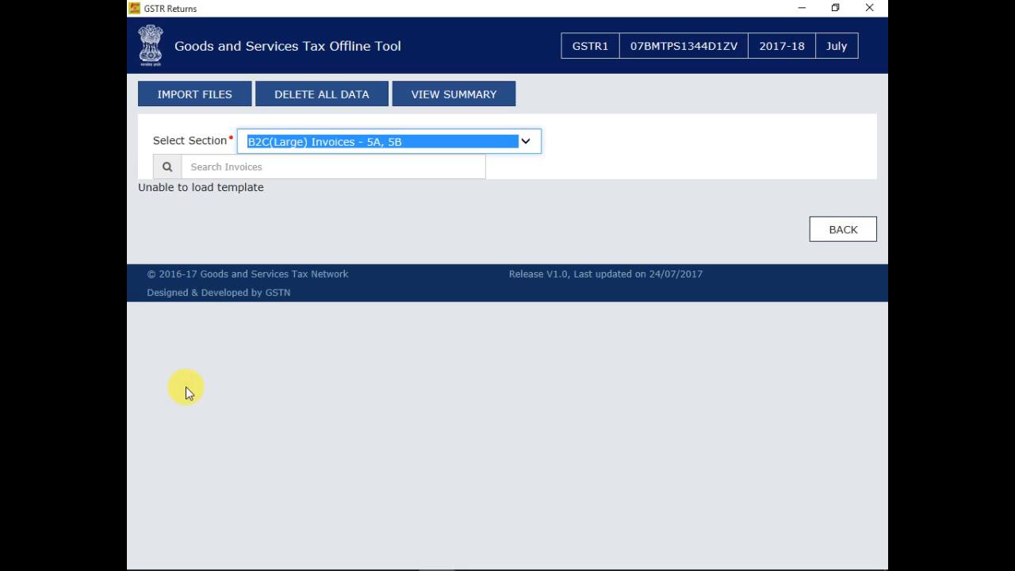
click(302, 169)
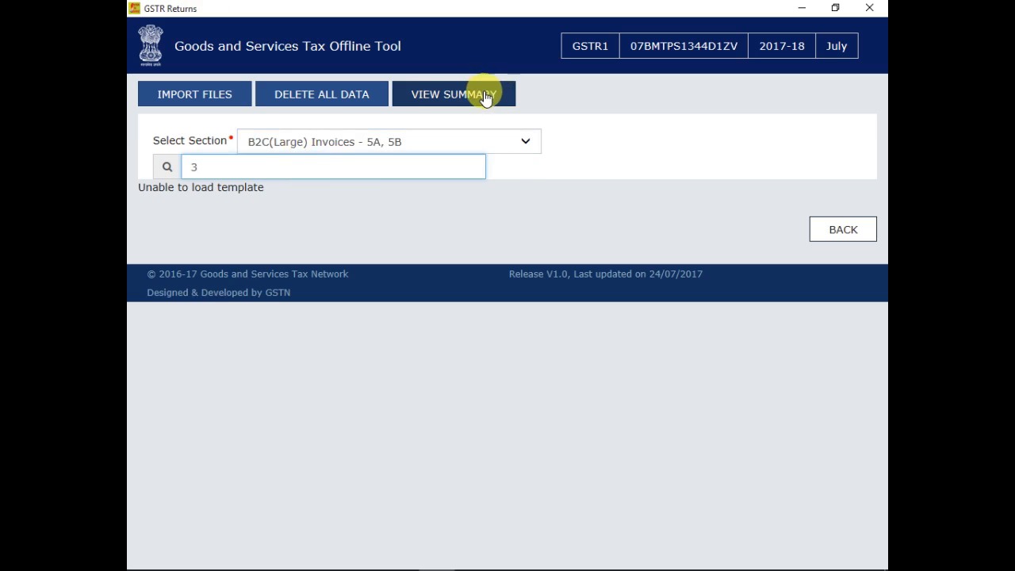
click(385, 146)
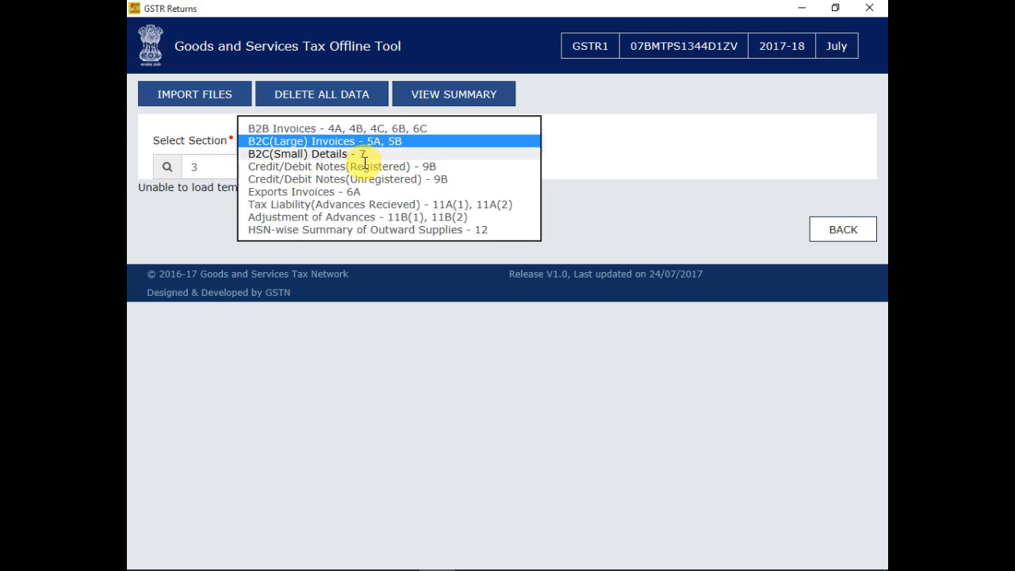
click(328, 153)
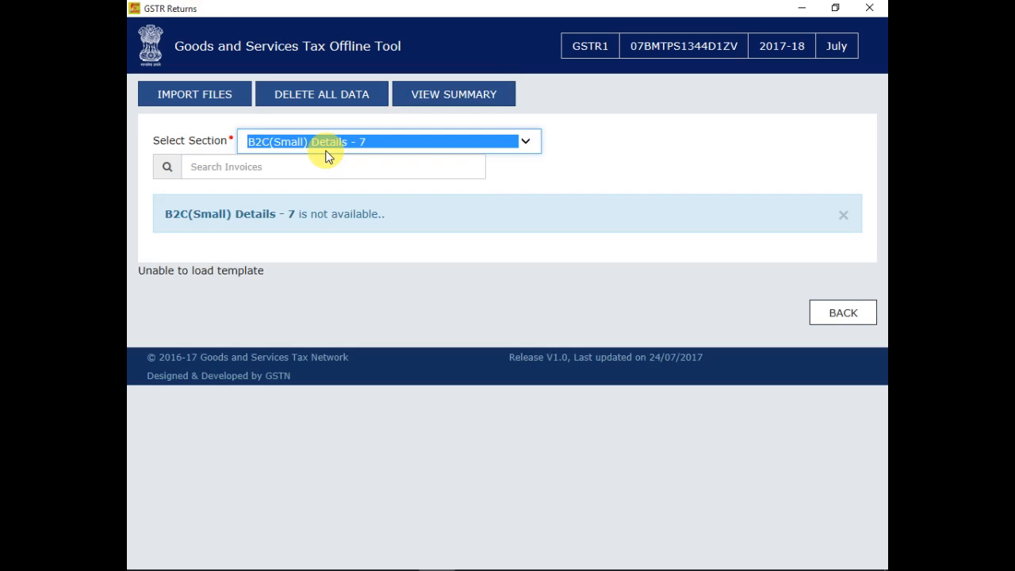
click(291, 214)
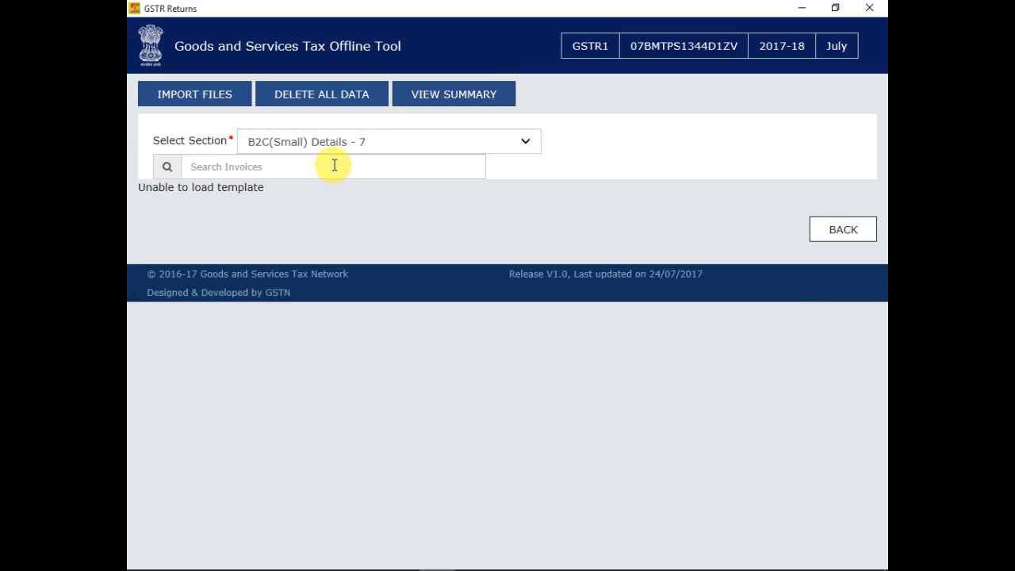
Cycle through B2C(Large), B2B and B2C(Small) sections, end on B2B Invoices, then show the desktop.
click(340, 146)
click(333, 128)
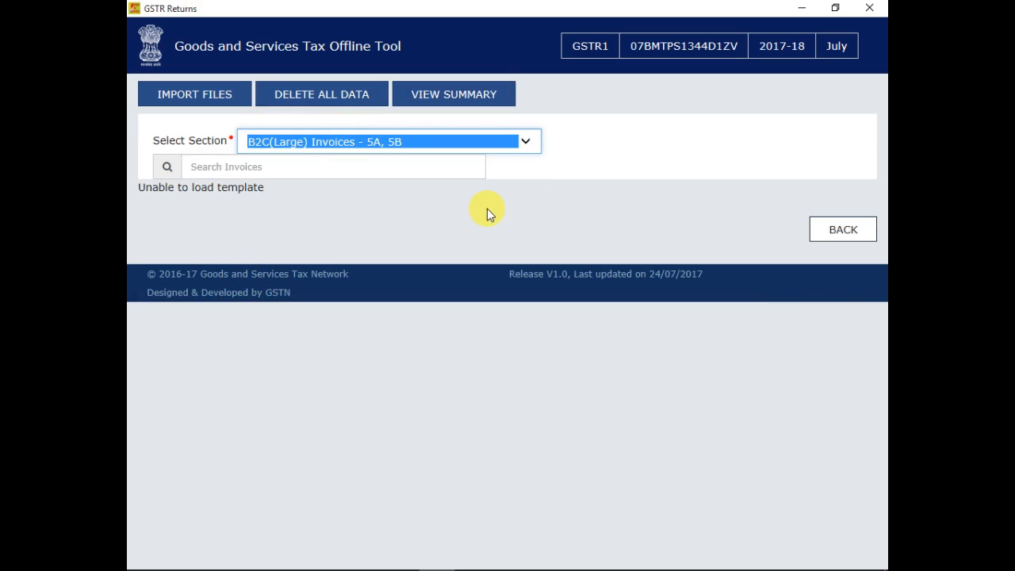
click(526, 145)
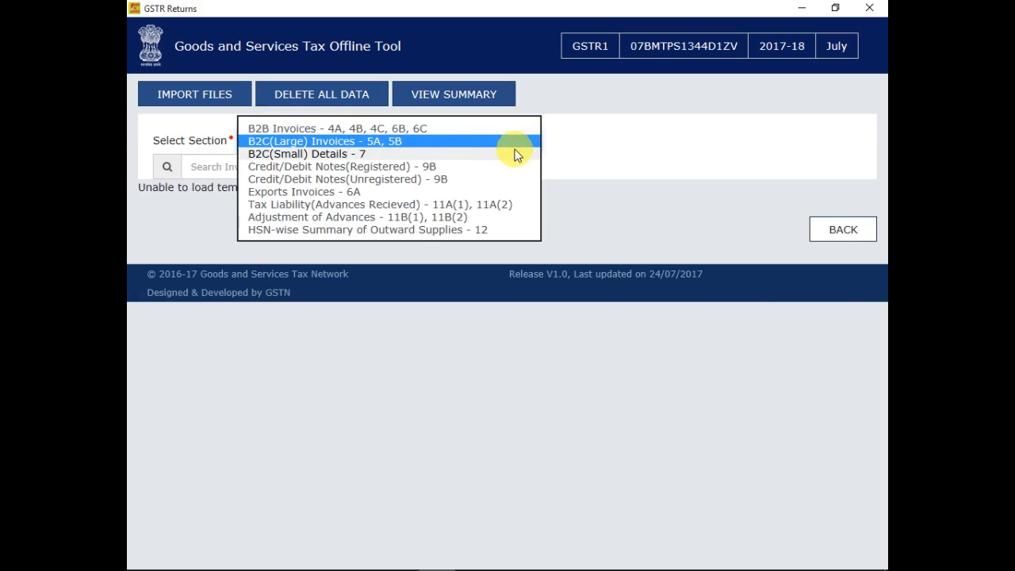
click(402, 129)
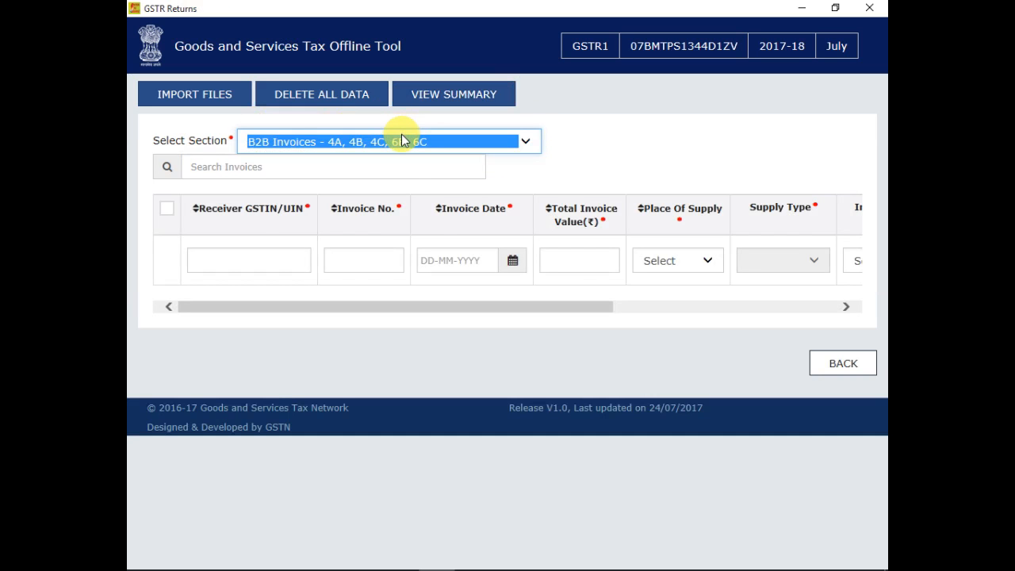
click(401, 139)
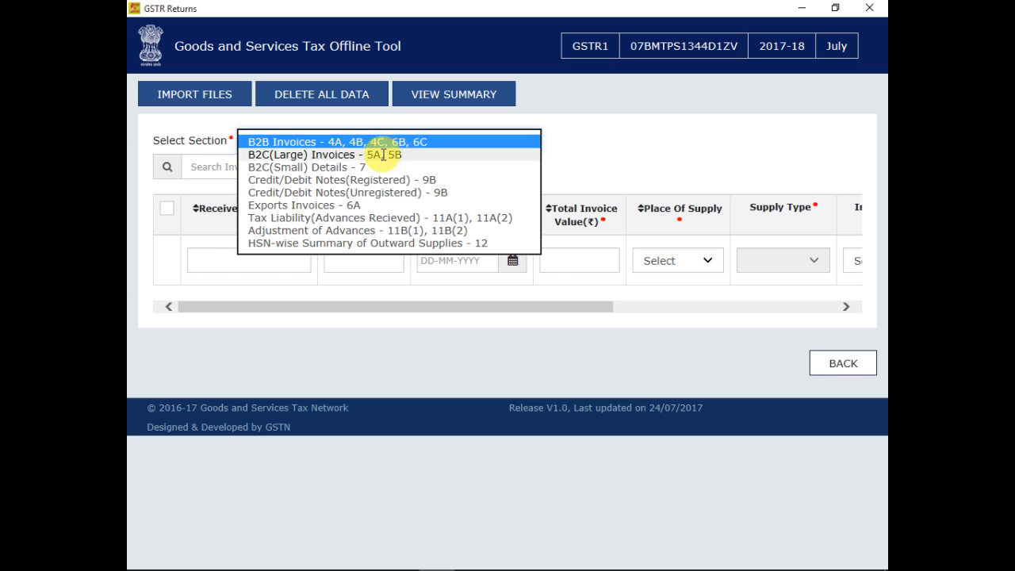
click(306, 168)
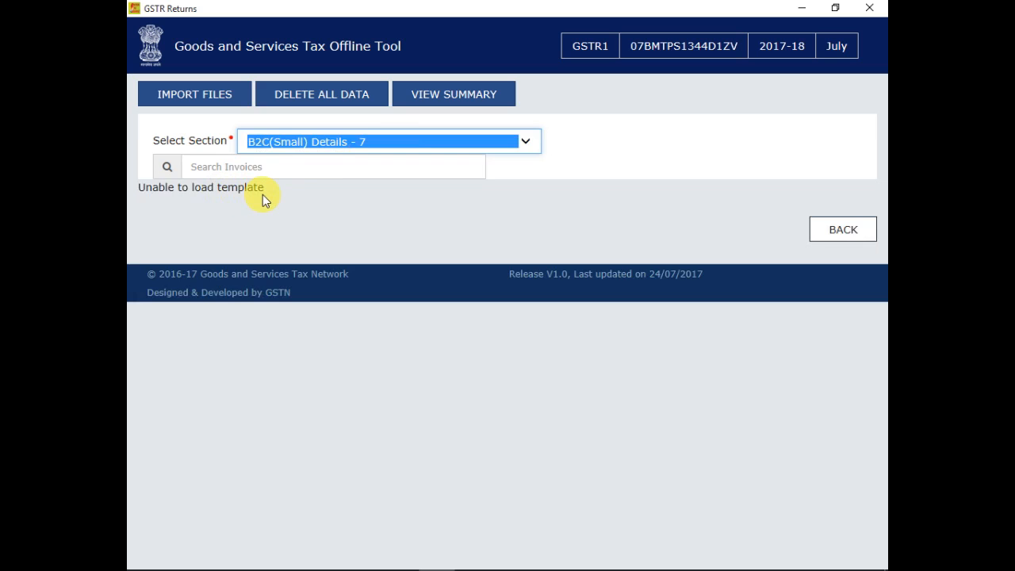
click(354, 150)
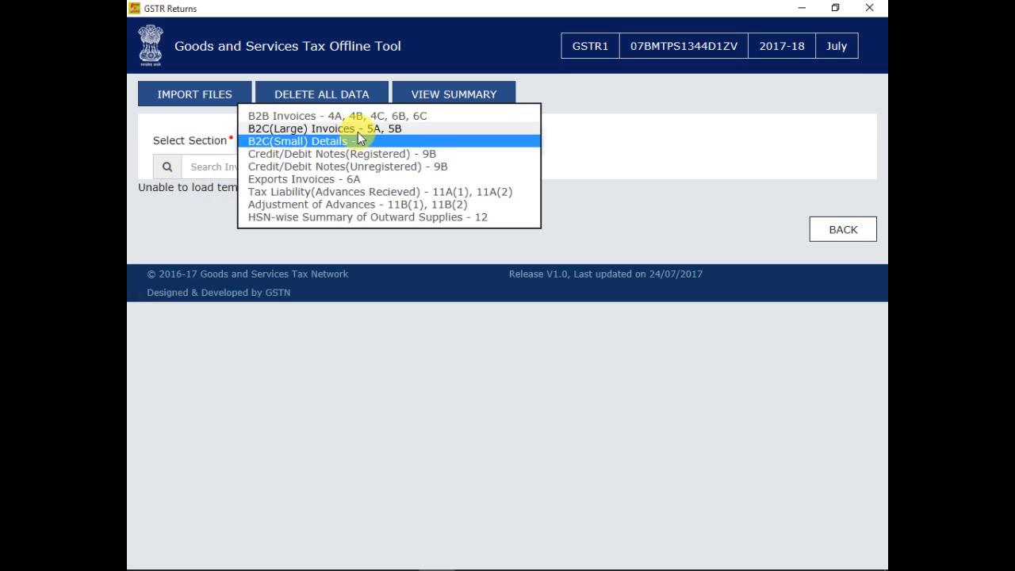
click(357, 131)
click(359, 128)
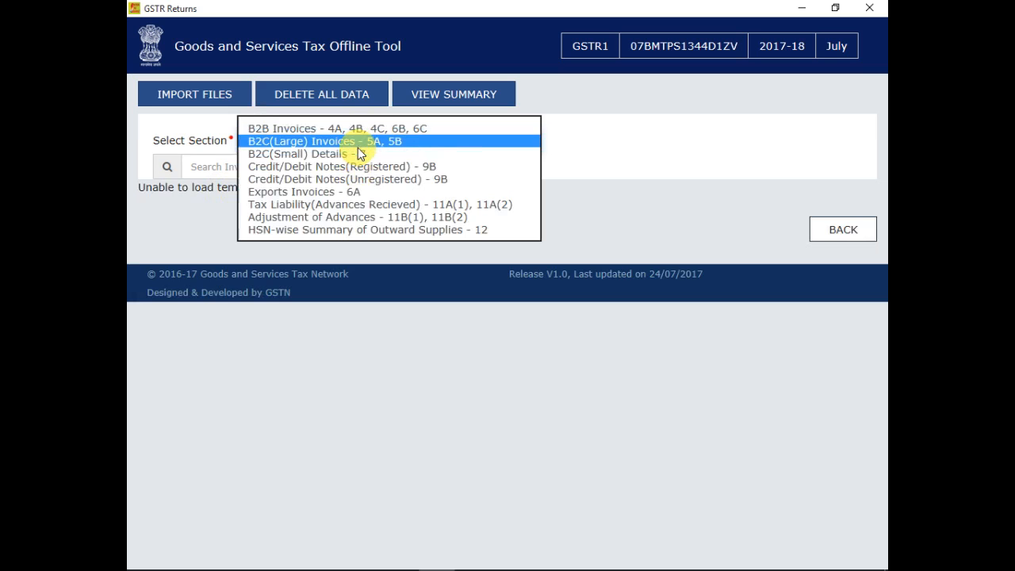
click(354, 125)
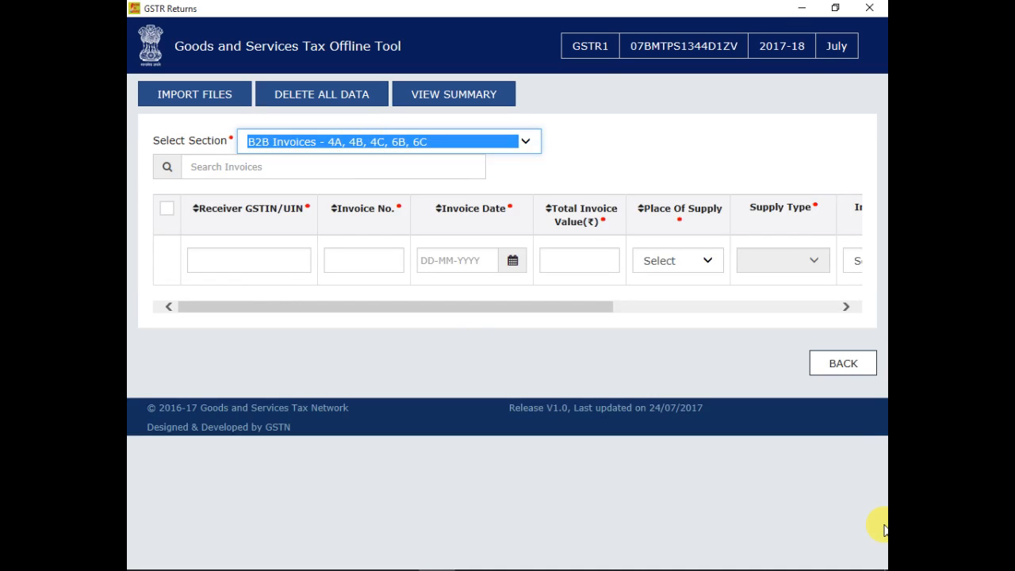
key(super+d)
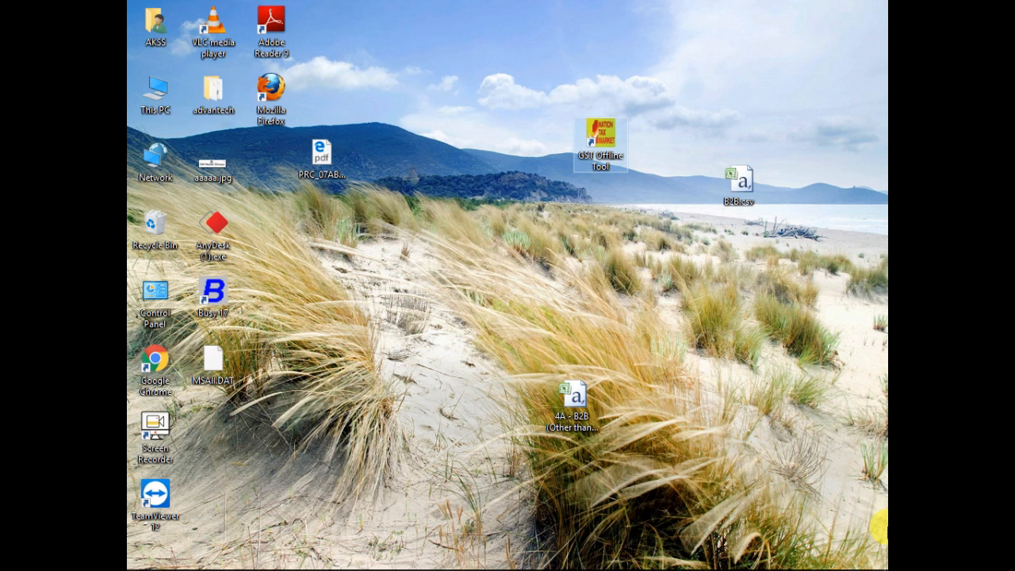
click(757, 558)
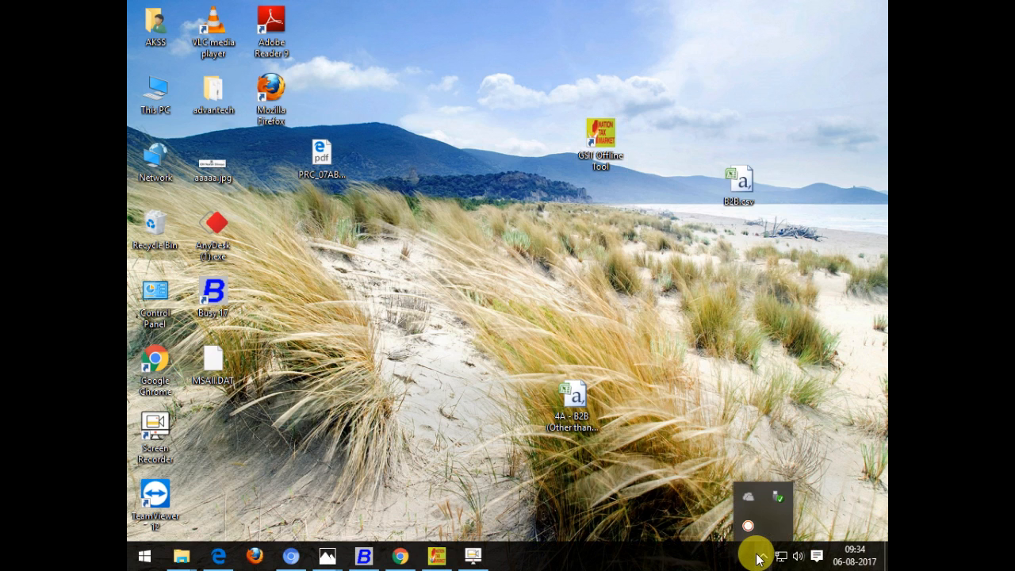